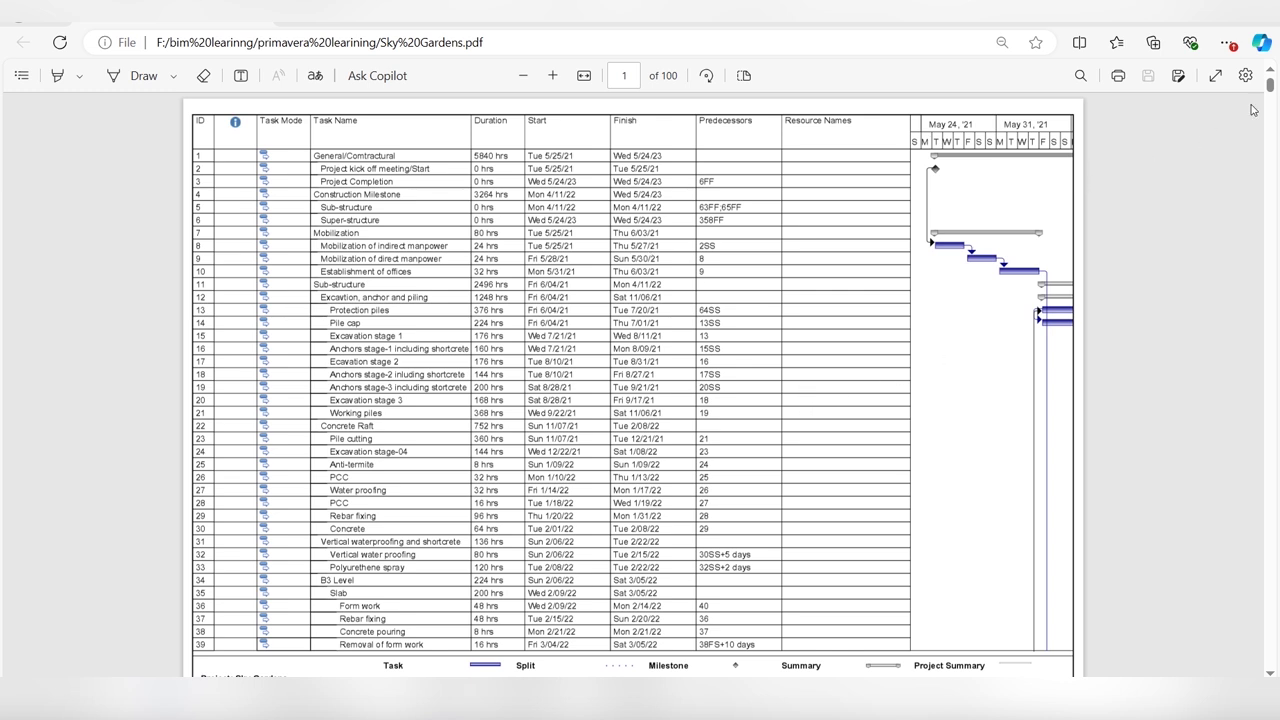
- Look through the pages of the Sky Gardens schedule PDF to examine how the Gantt chart is laid out across them
left_click_drag(1270, 85, 1272, 147)
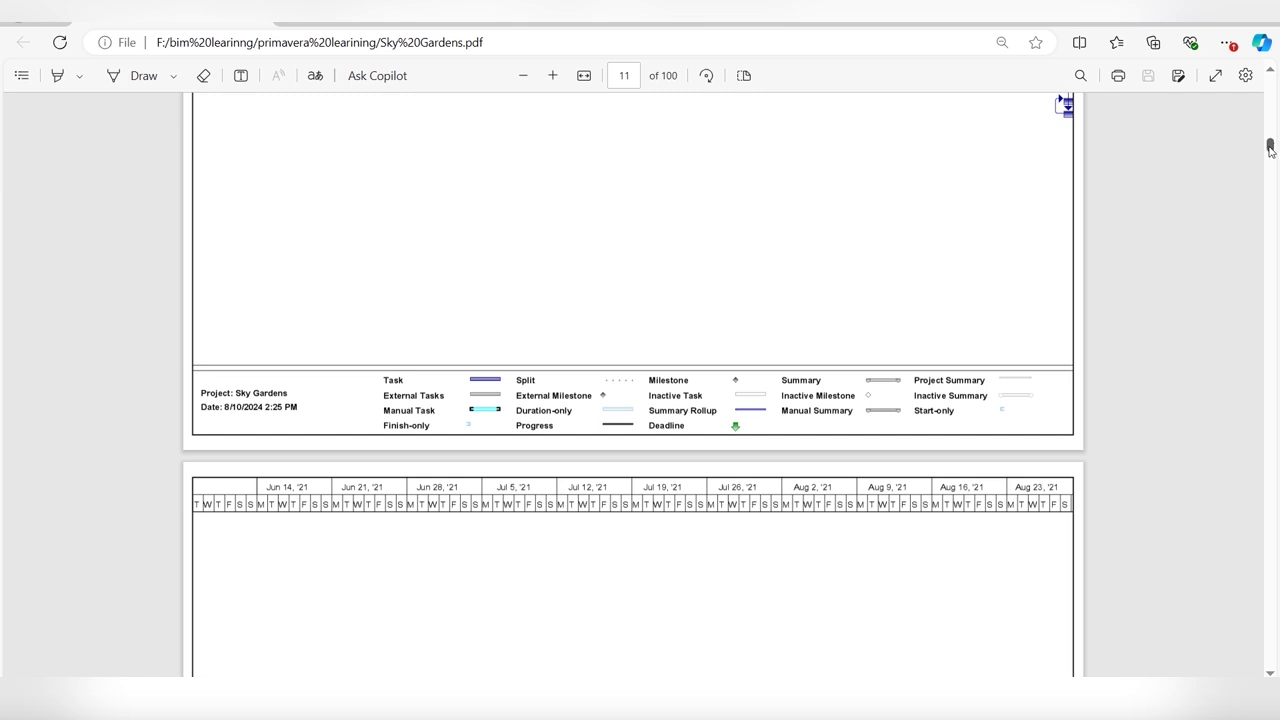
left_click_drag(1272, 147, 1272, 350)
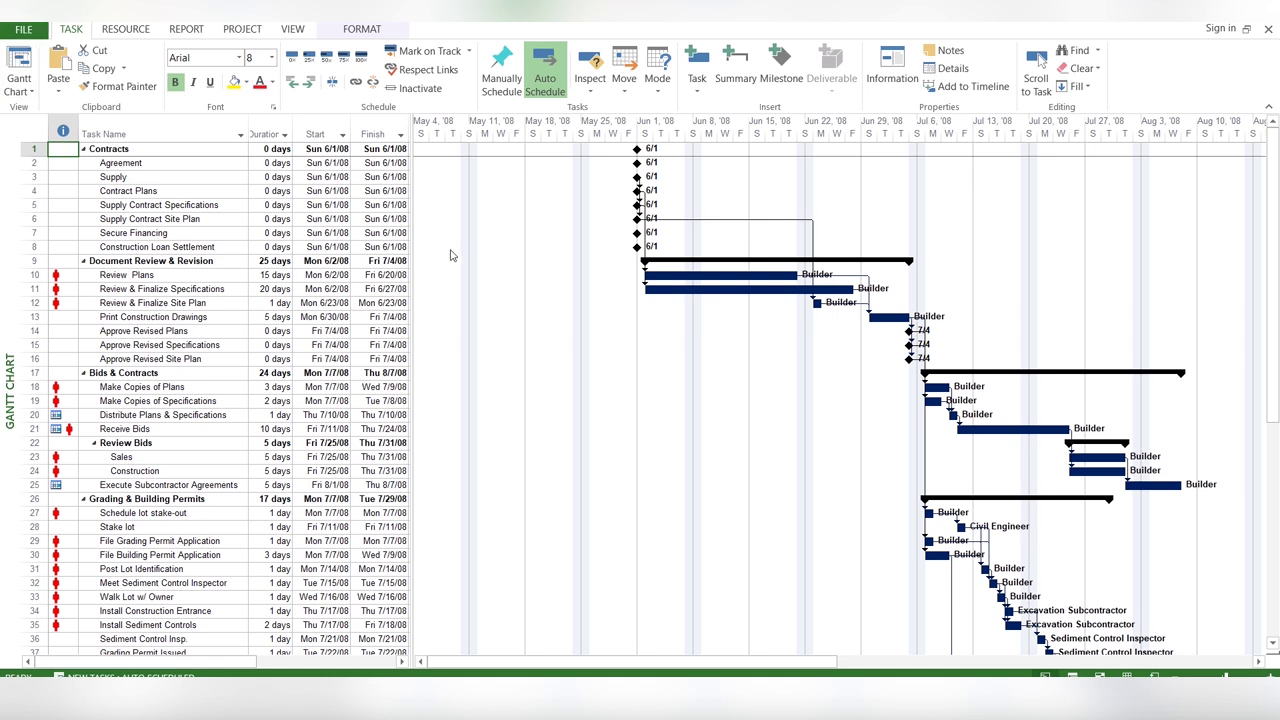
- In Microsoft Project, examine the print preview pages of the b4ubuild_sample_07 schedule, and return to the Gantt chart
left_click(22, 33)
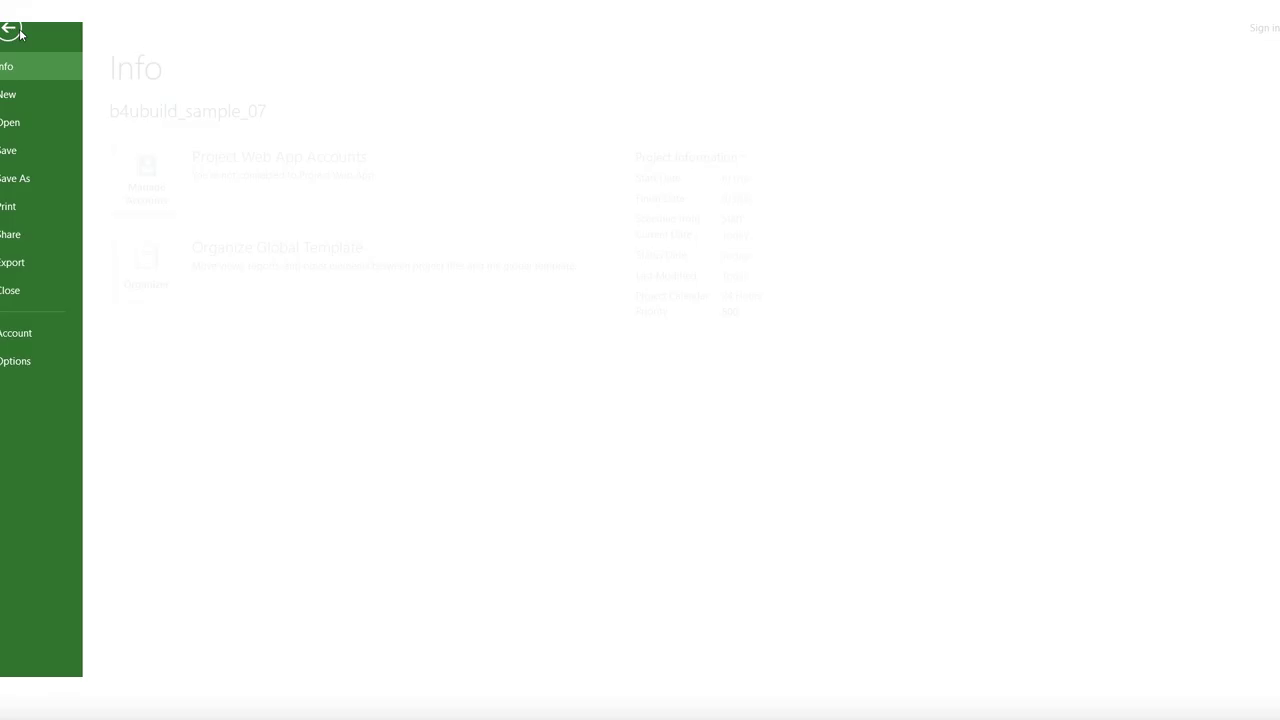
left_click(28, 207)
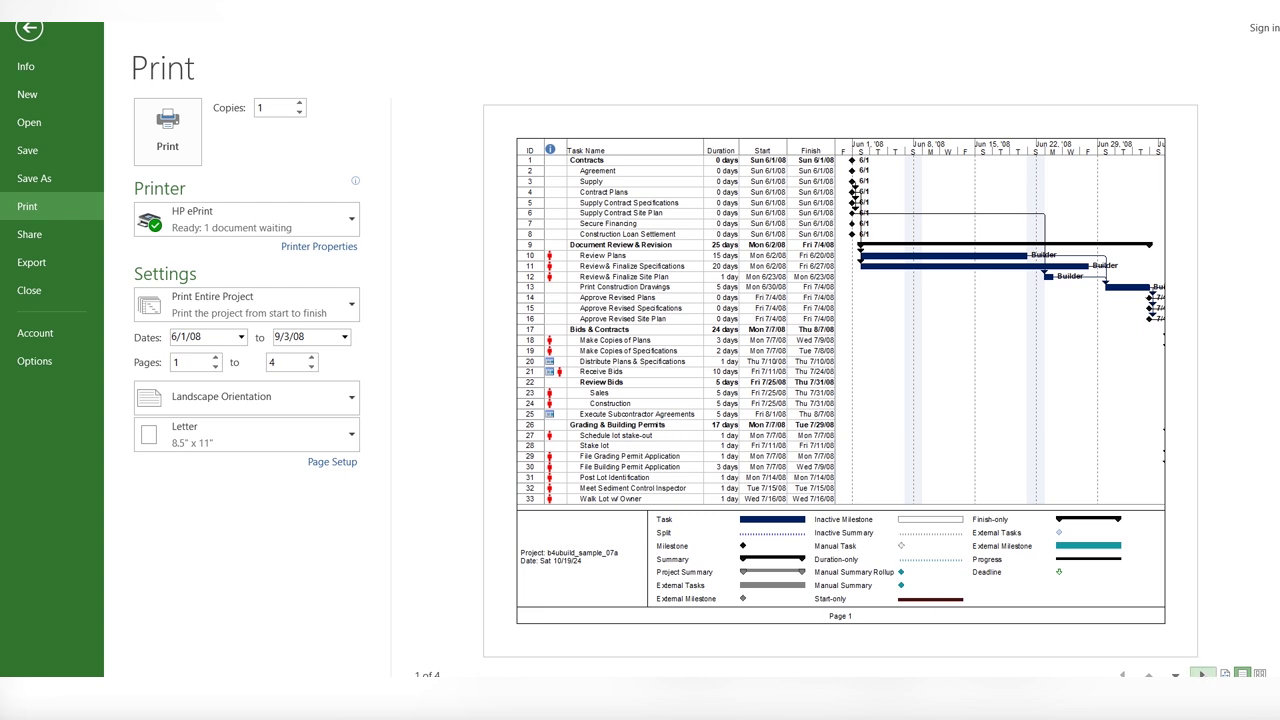
left_click(1201, 675)
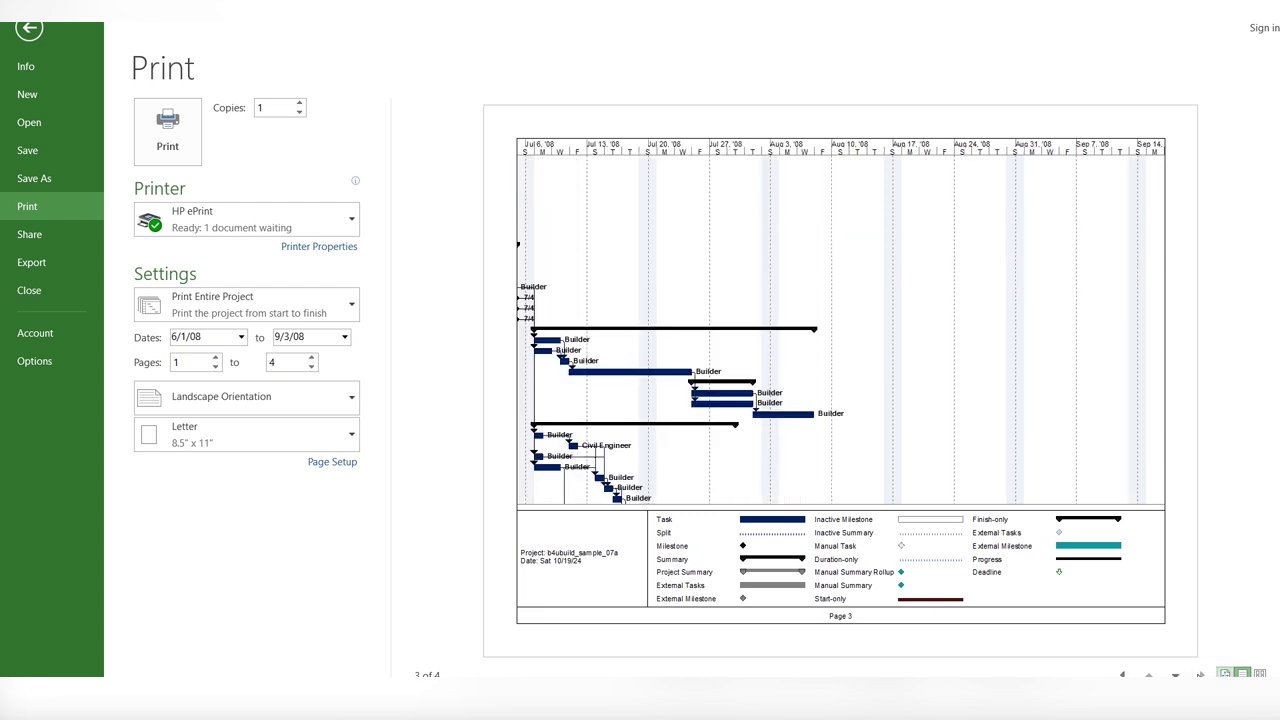
left_click(1175, 675)
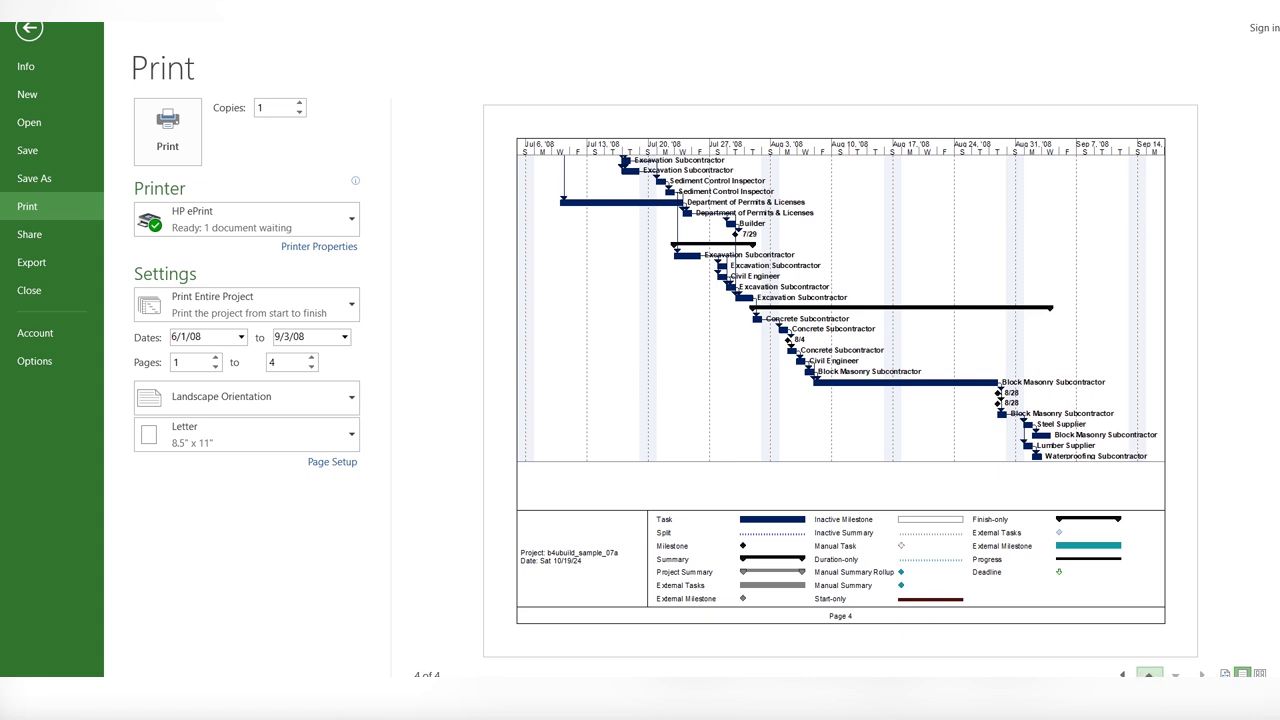
left_click(1148, 675)
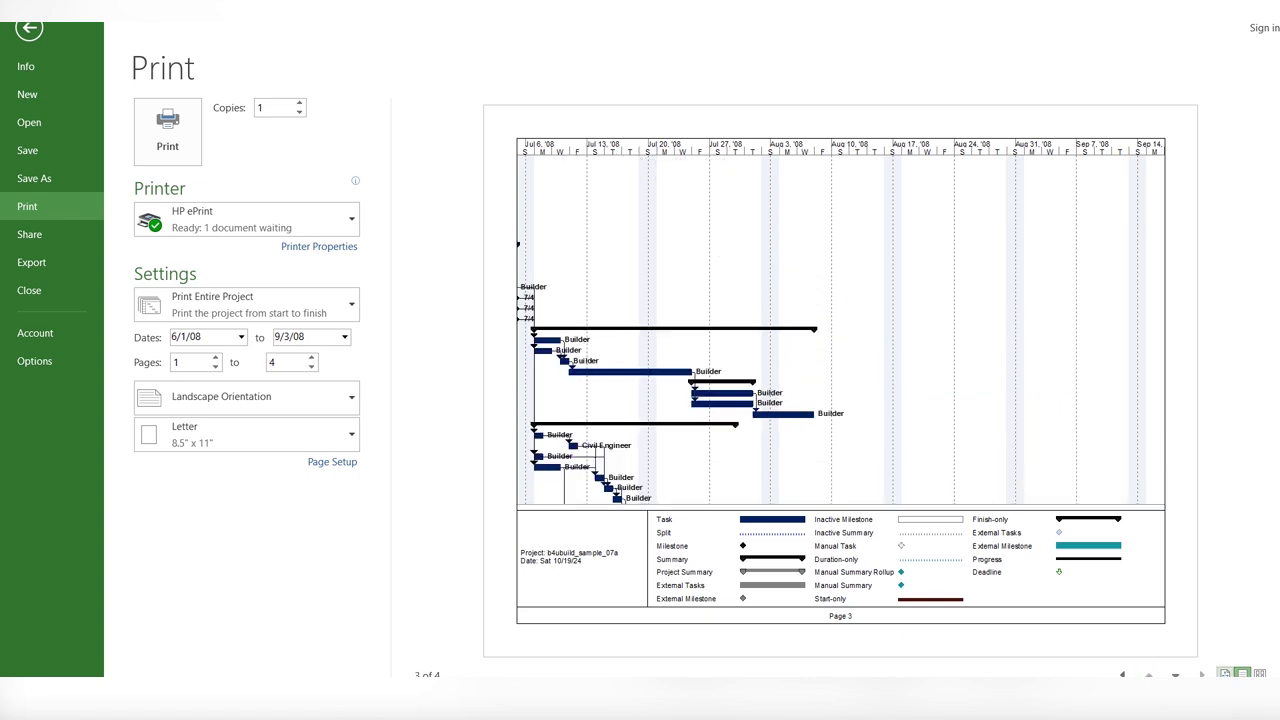
left_click(1122, 675)
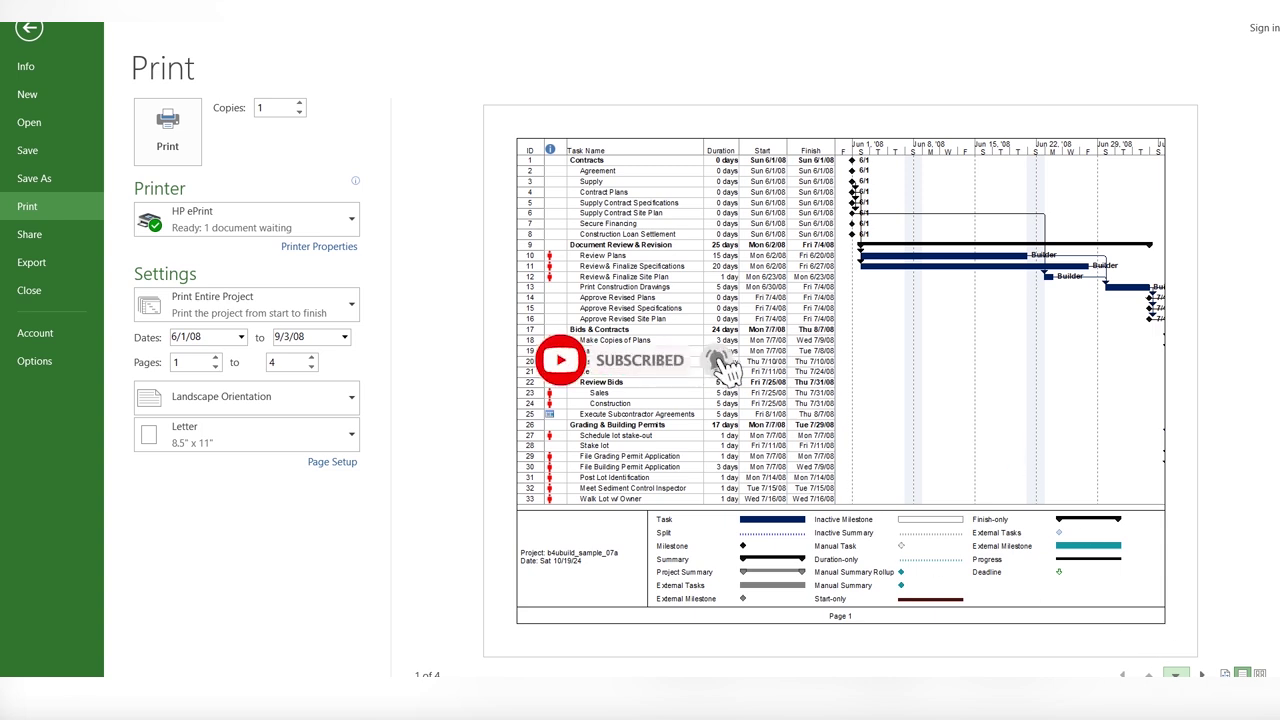
left_click(1175, 675)
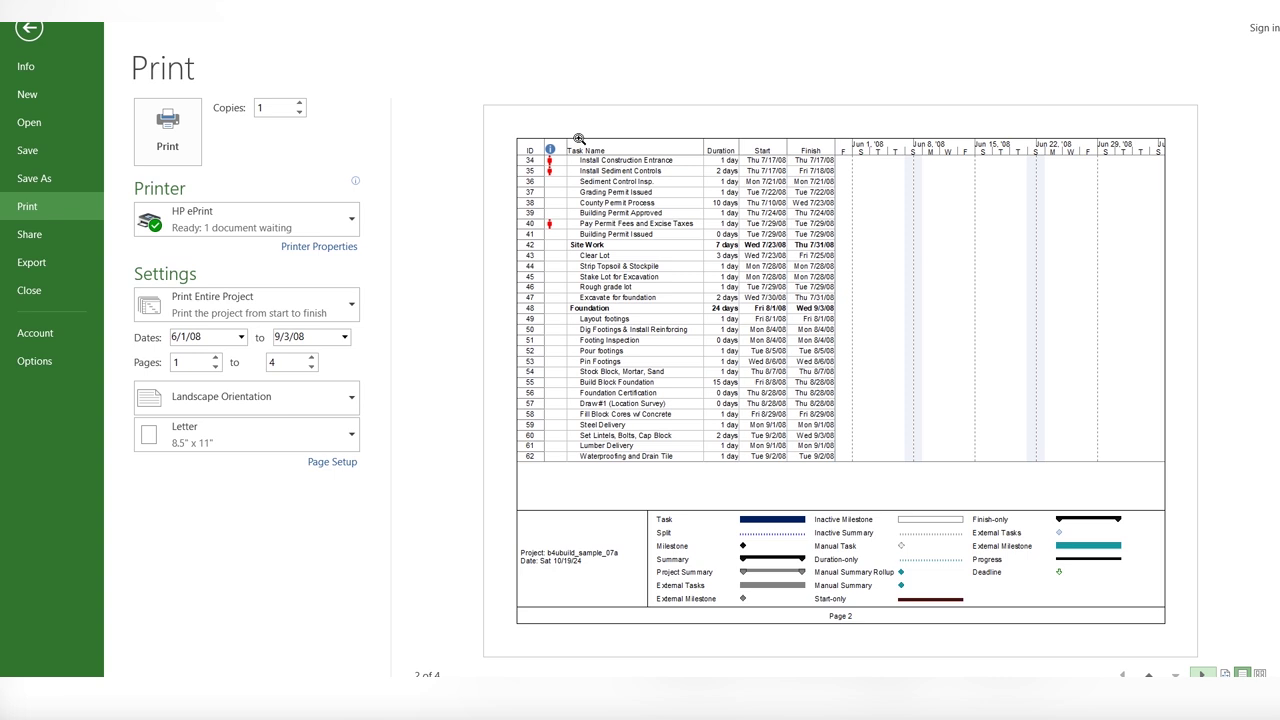
left_click(28, 31)
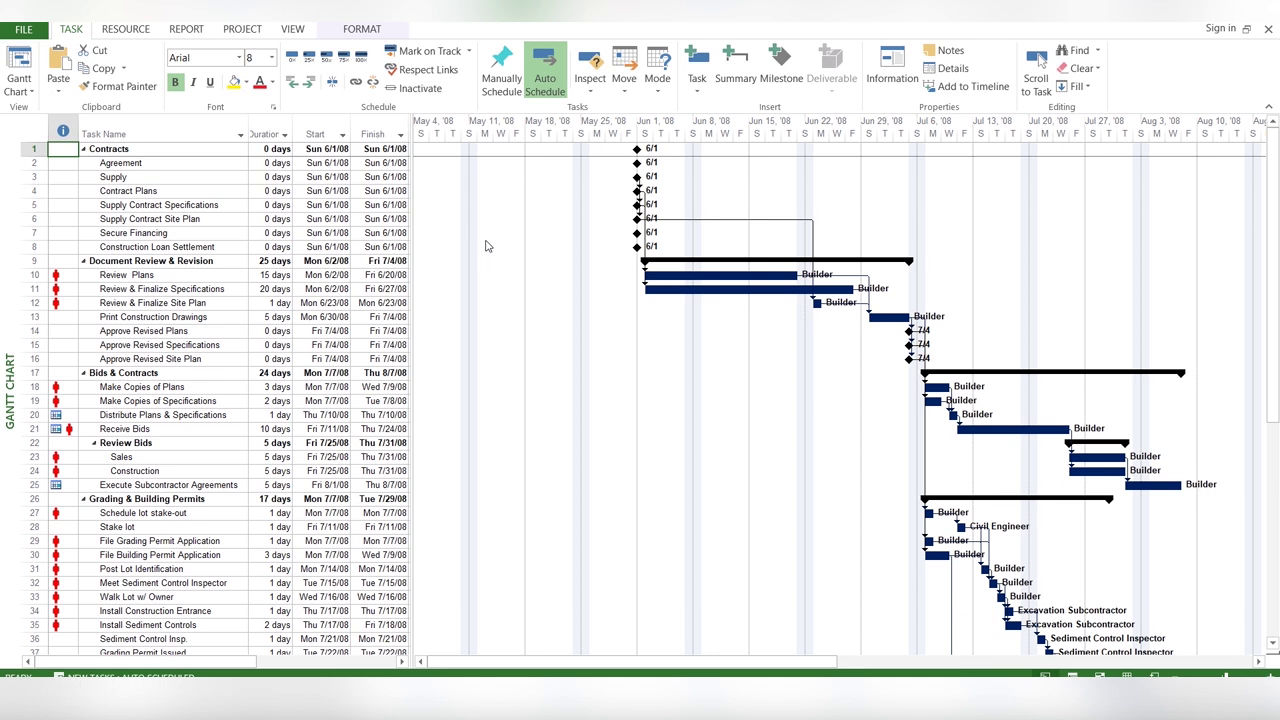
- Open the Gantt chart's timescale settings and set the middle tier units to Months
double_click(518, 135)
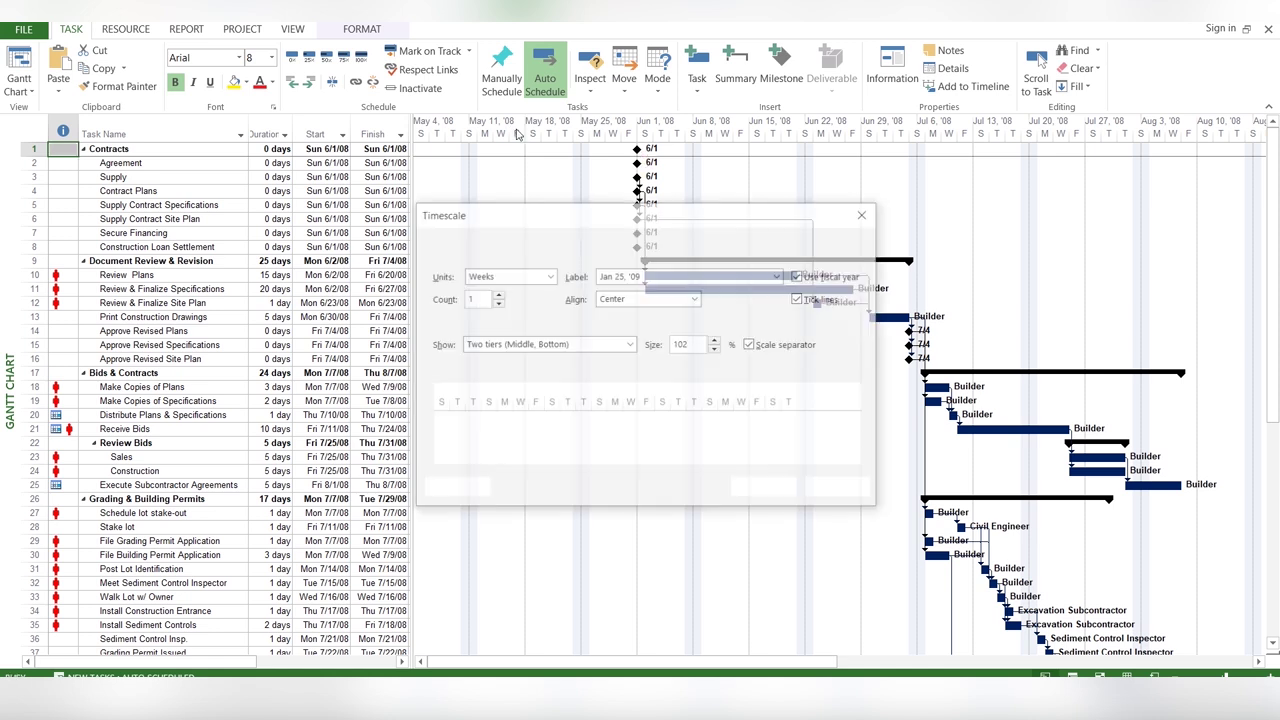
left_click_drag(574, 220, 319, 265)
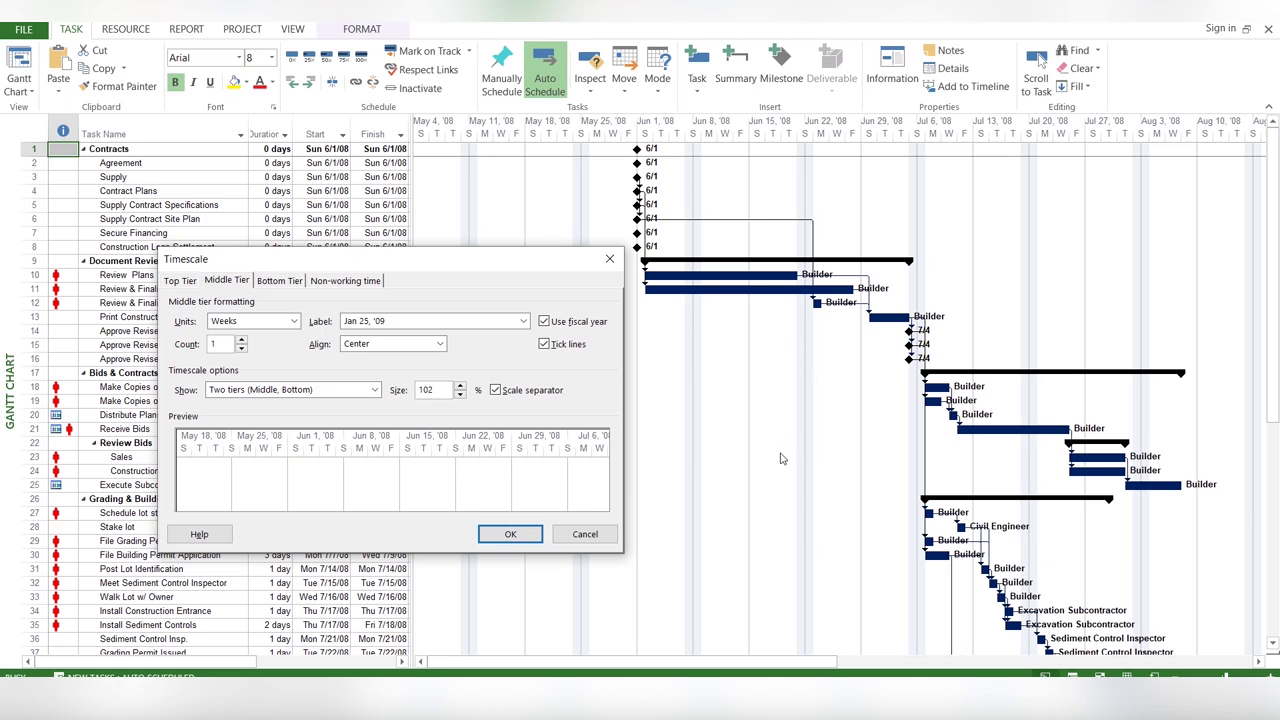
left_click_drag(407, 268, 454, 304)
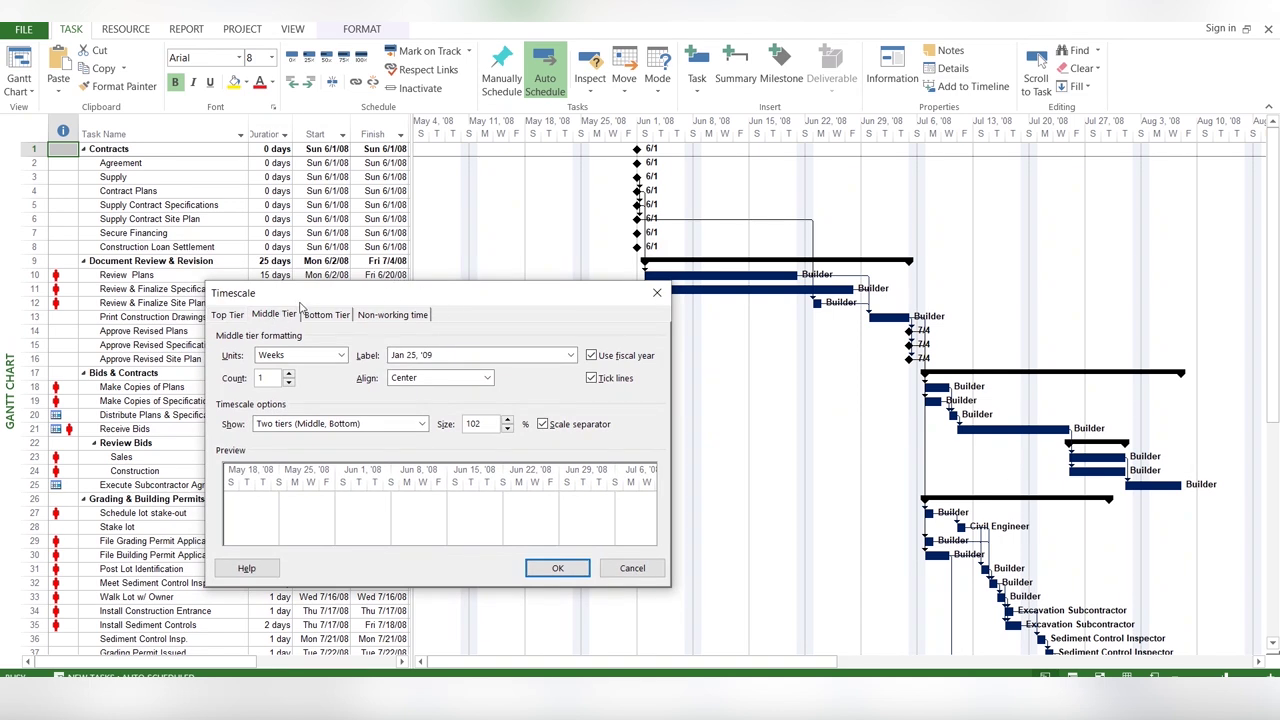
left_click_drag(302, 305, 304, 296)
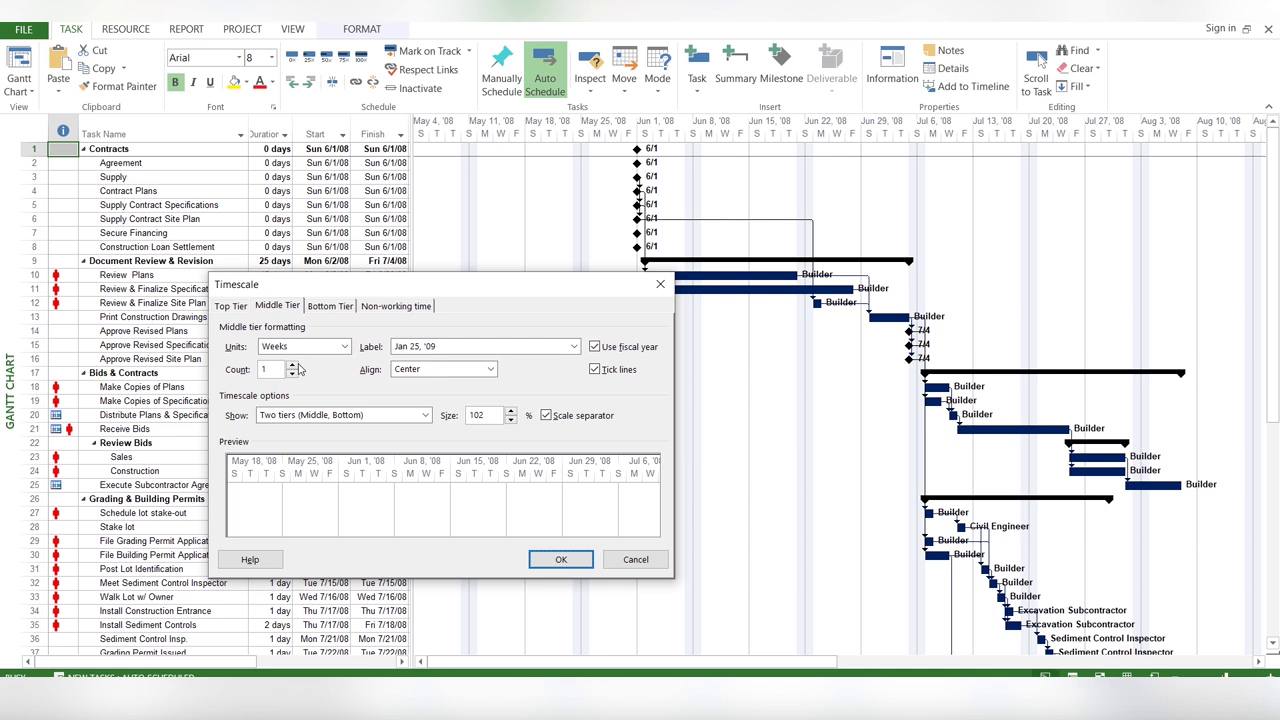
left_click(398, 418)
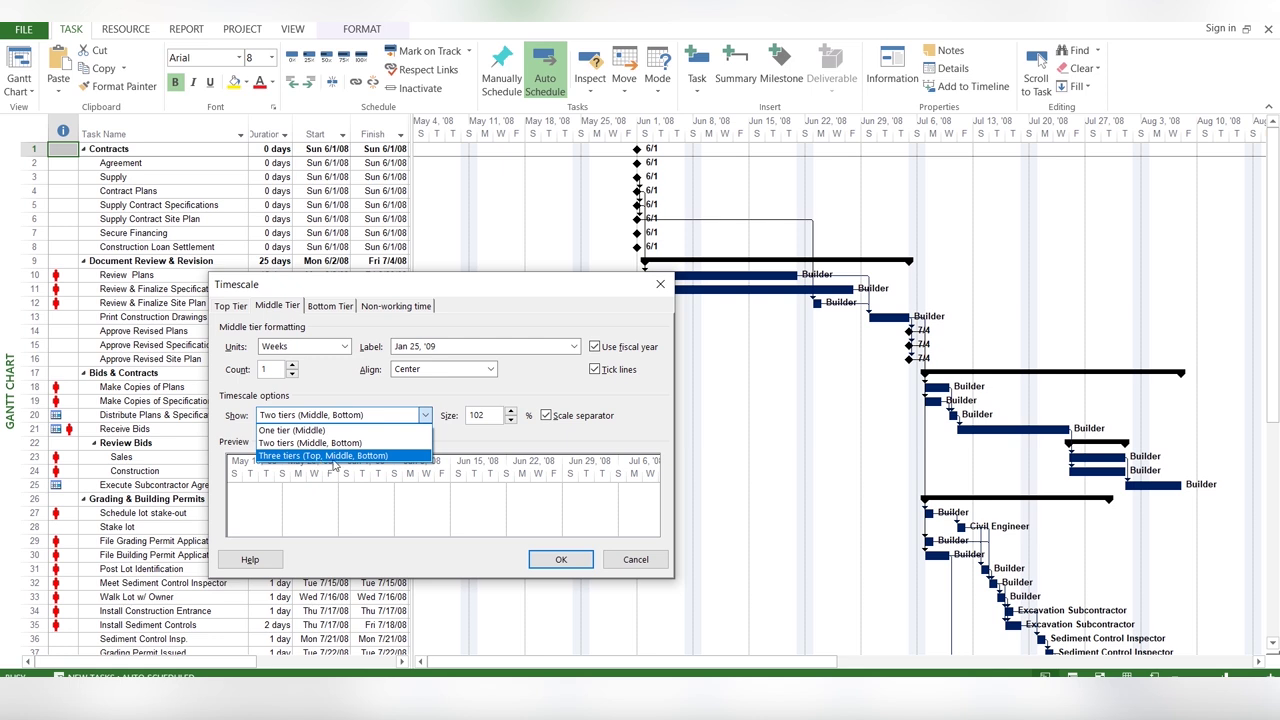
left_click(346, 349)
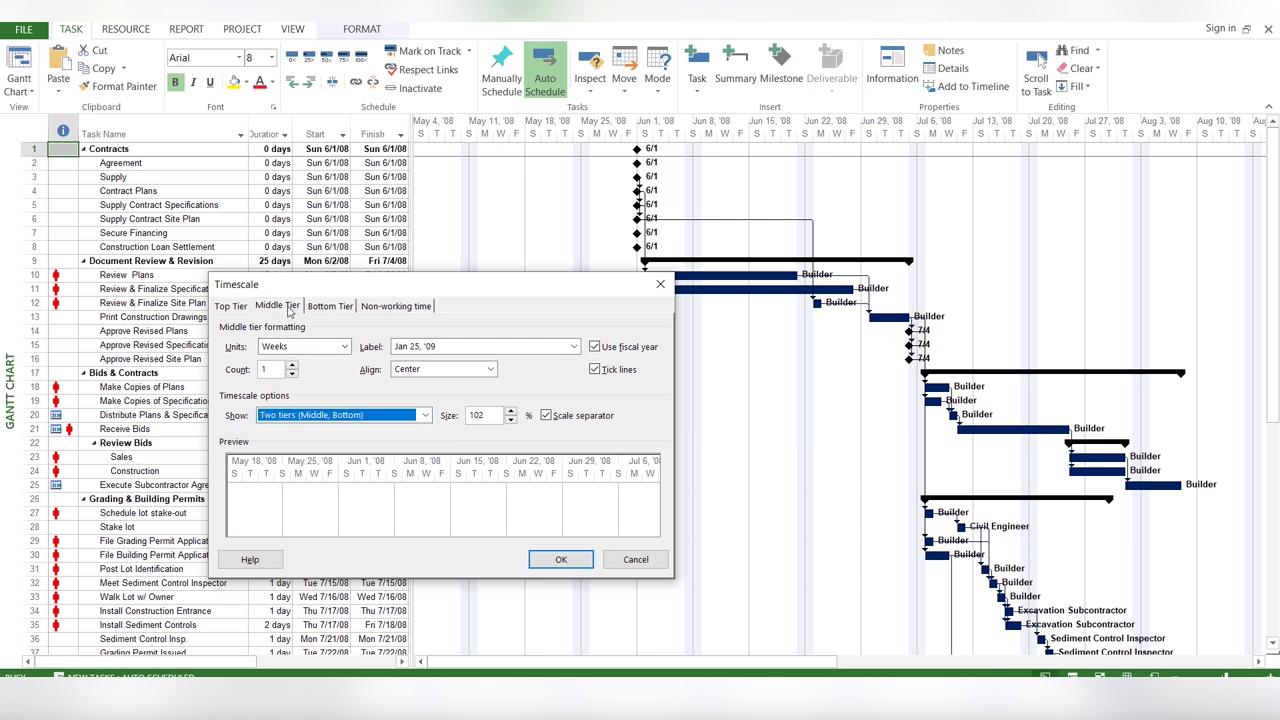
left_click(331, 347)
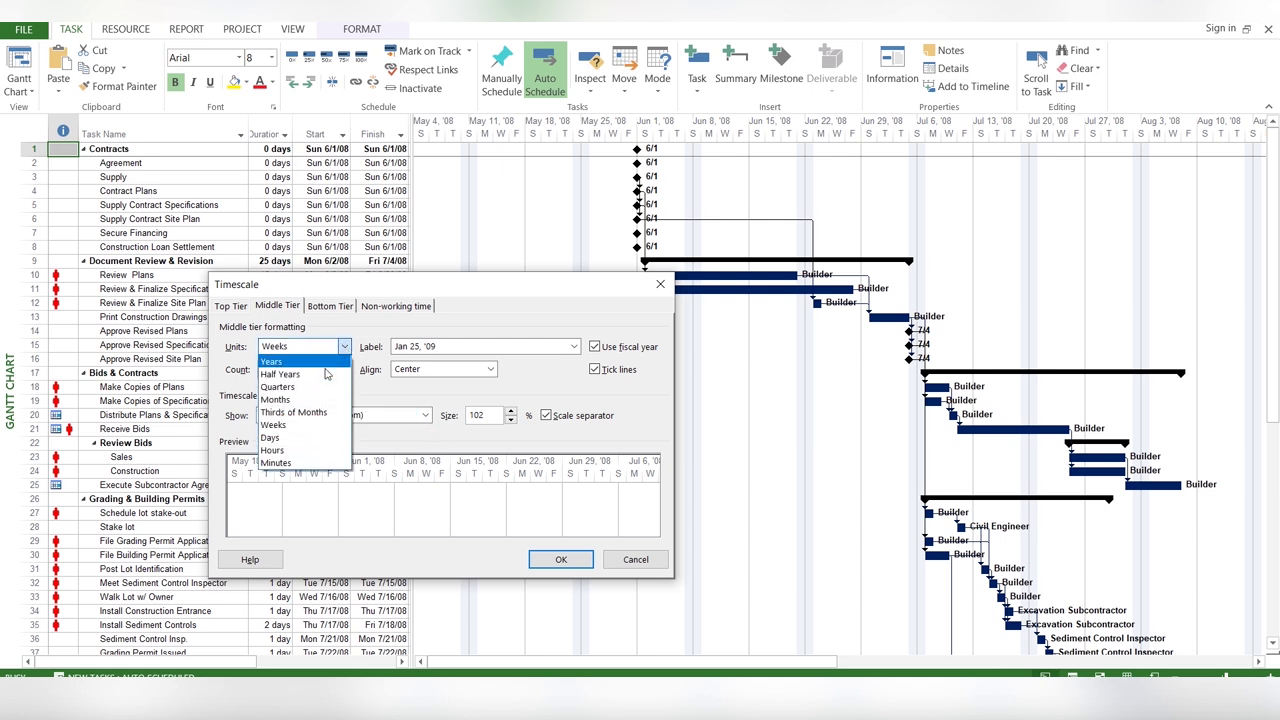
left_click(298, 411)
- Set the timescale's bottom tier units to Weeks, keeping the 1/25, 2/1, ... label format
left_click(340, 306)
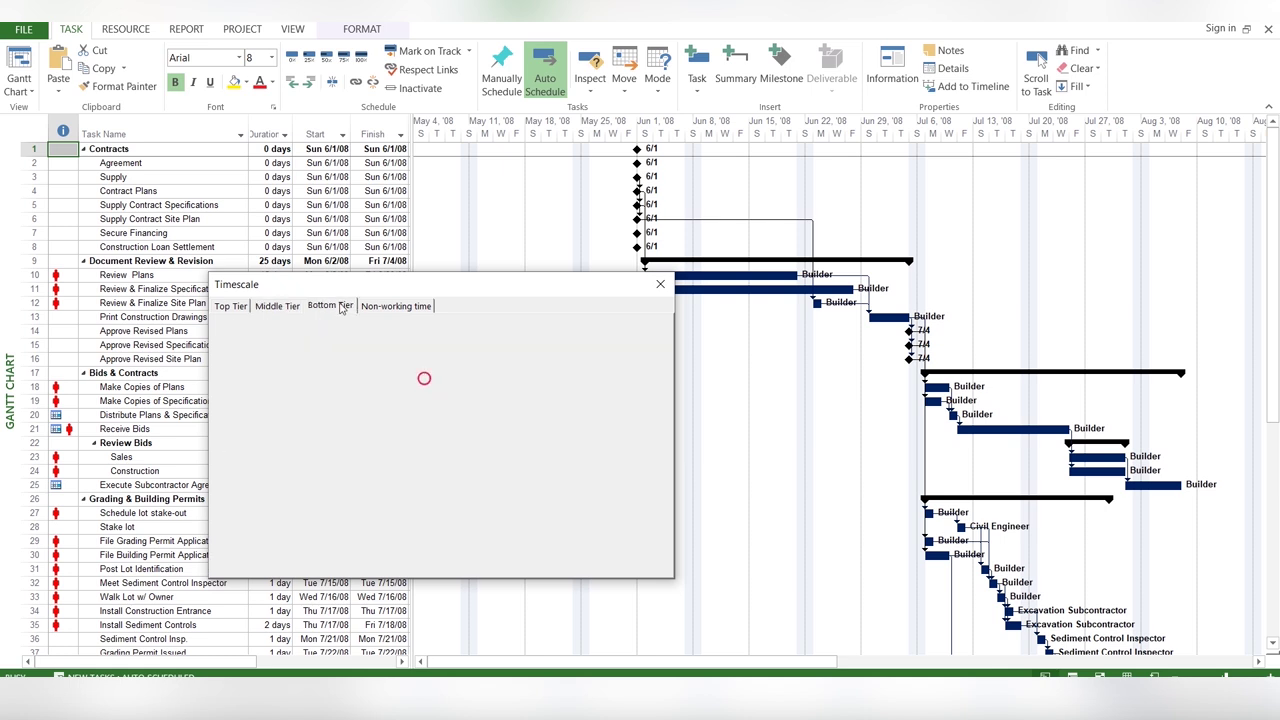
left_click(343, 347)
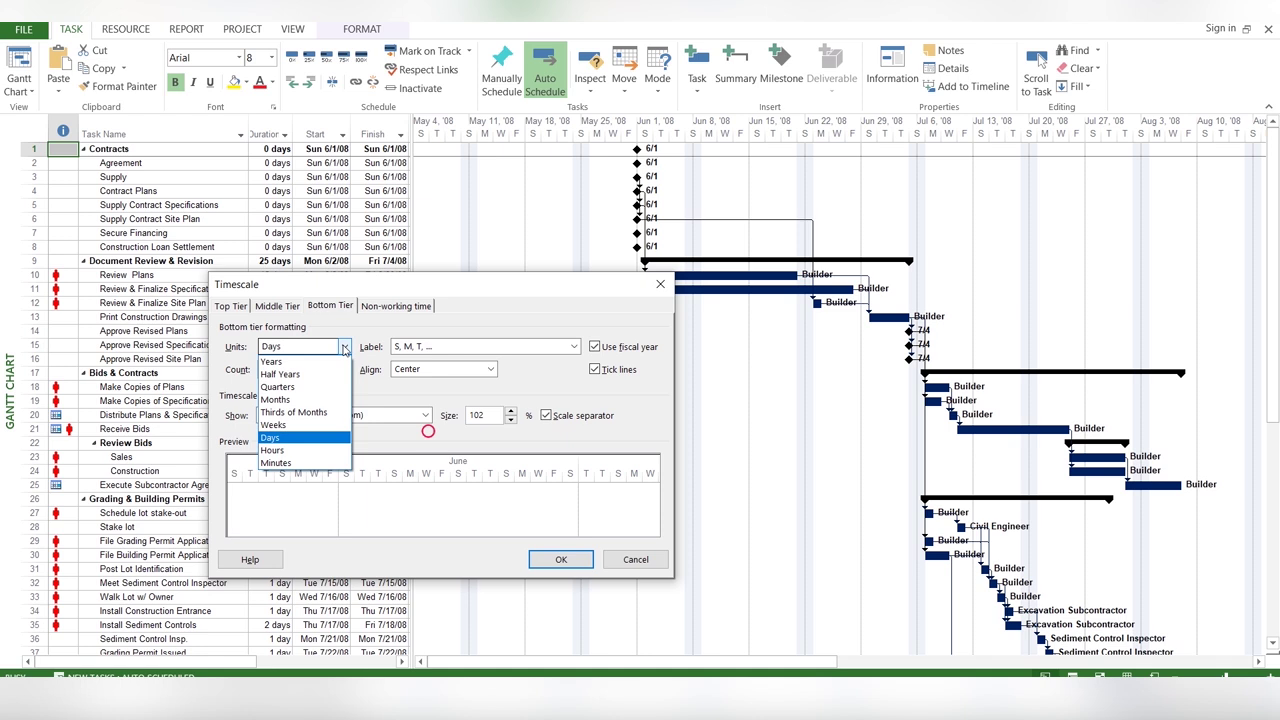
left_click(313, 424)
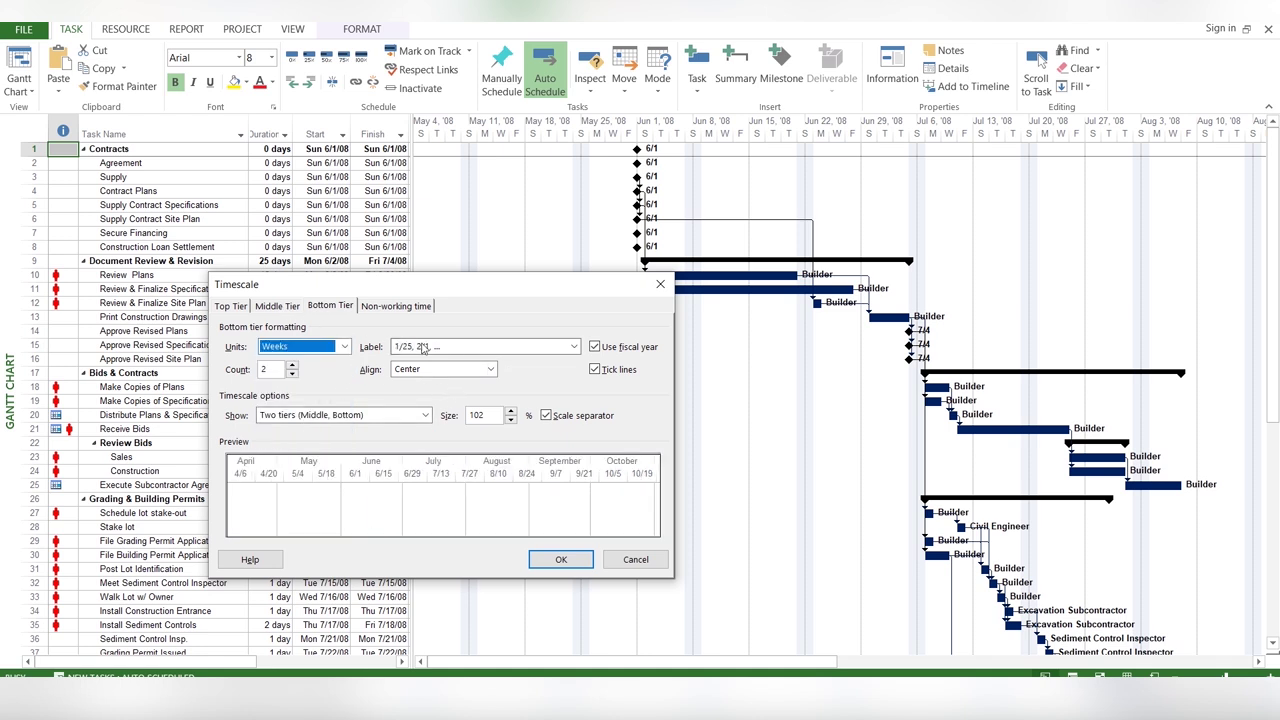
left_click(573, 347)
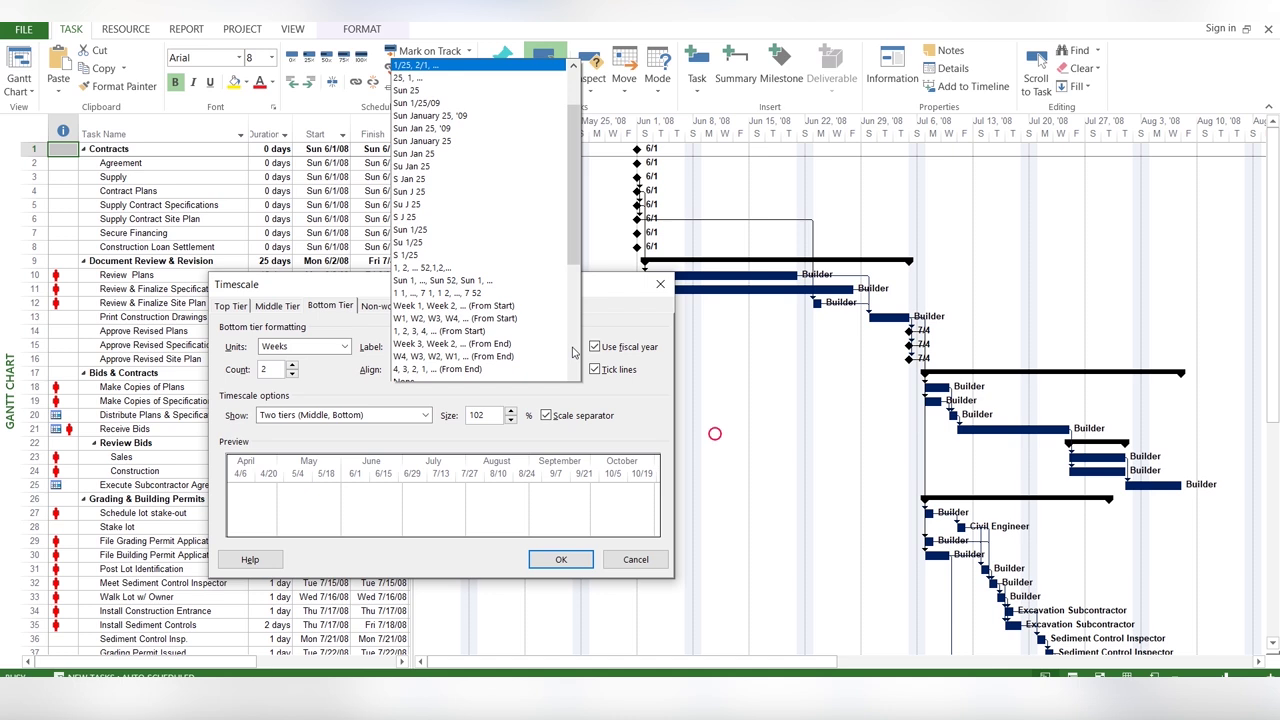
left_click(343, 312)
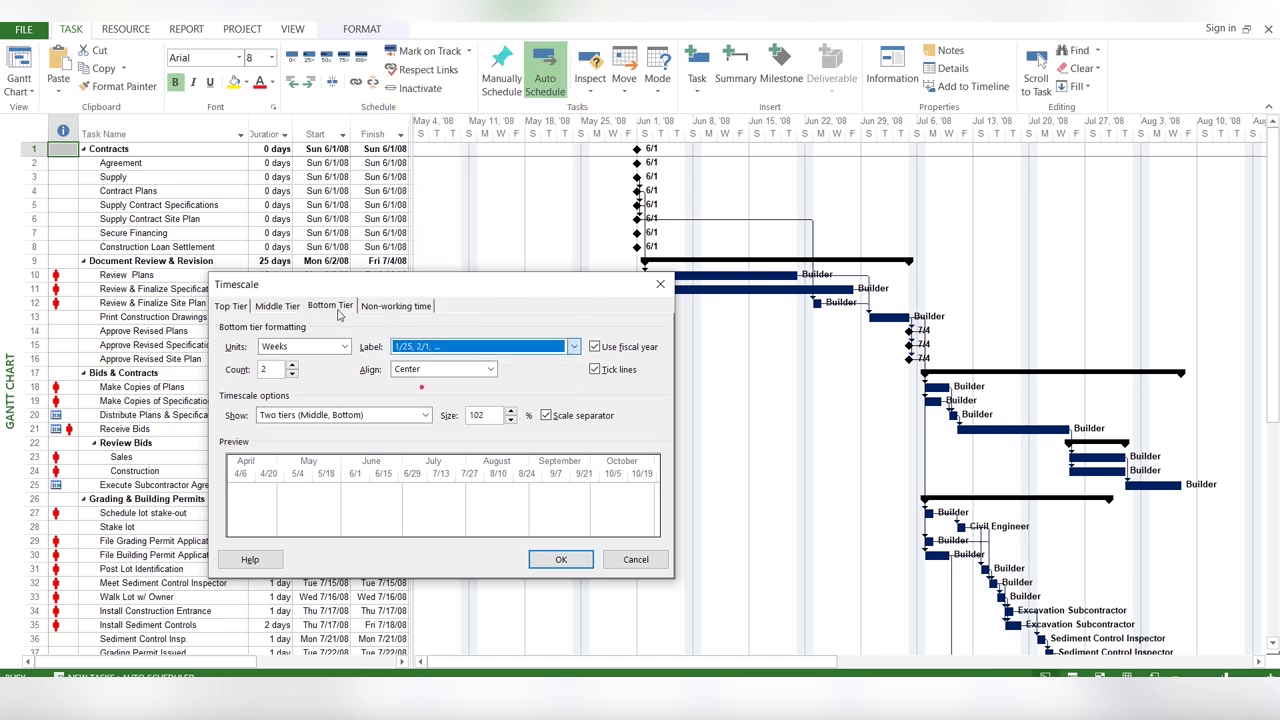
- Set the middle tier label format to Jan '09 and apply the timescale changes to the Gantt chart
left_click(285, 310)
left_click(420, 350)
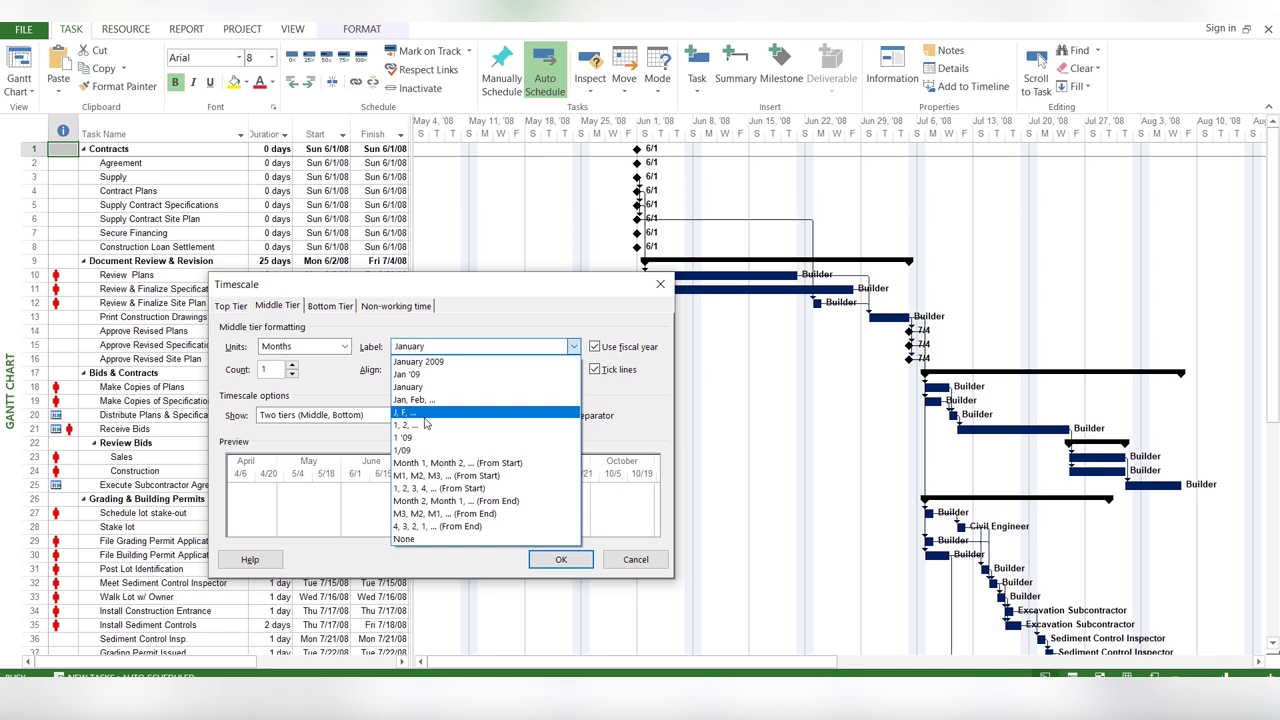
left_click(415, 374)
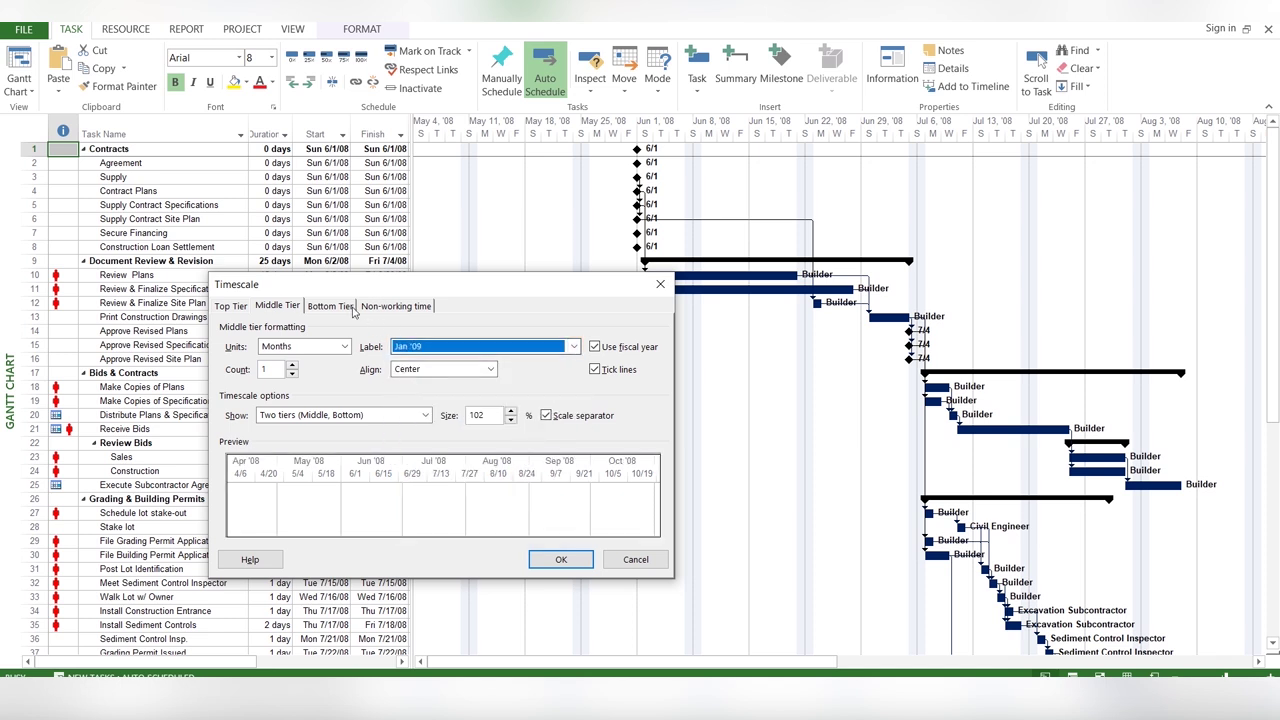
left_click(382, 306)
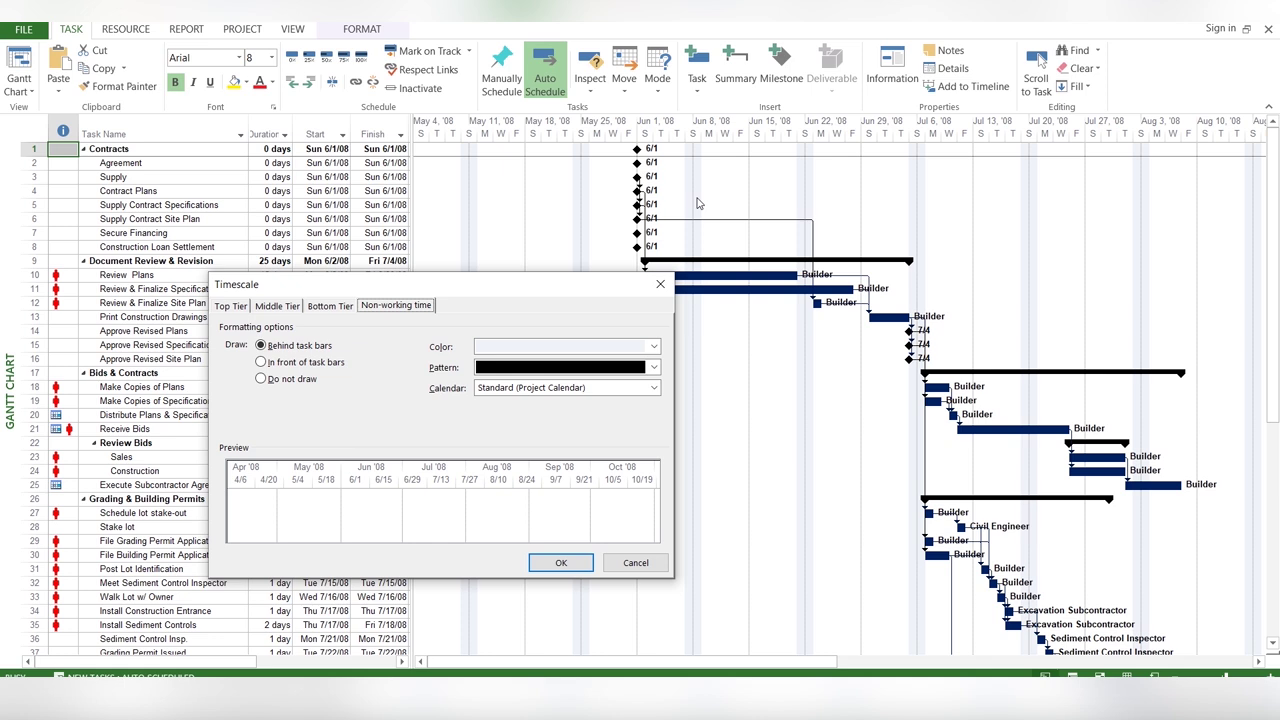
left_click(329, 307)
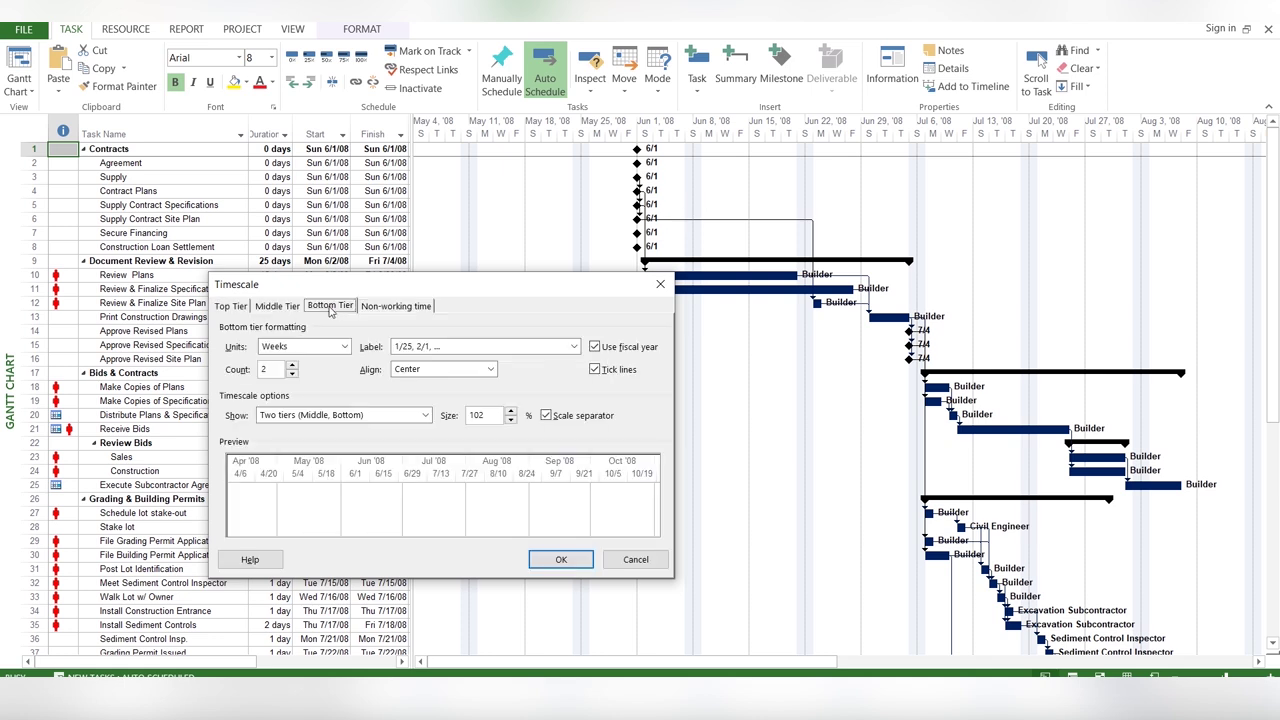
left_click(561, 559)
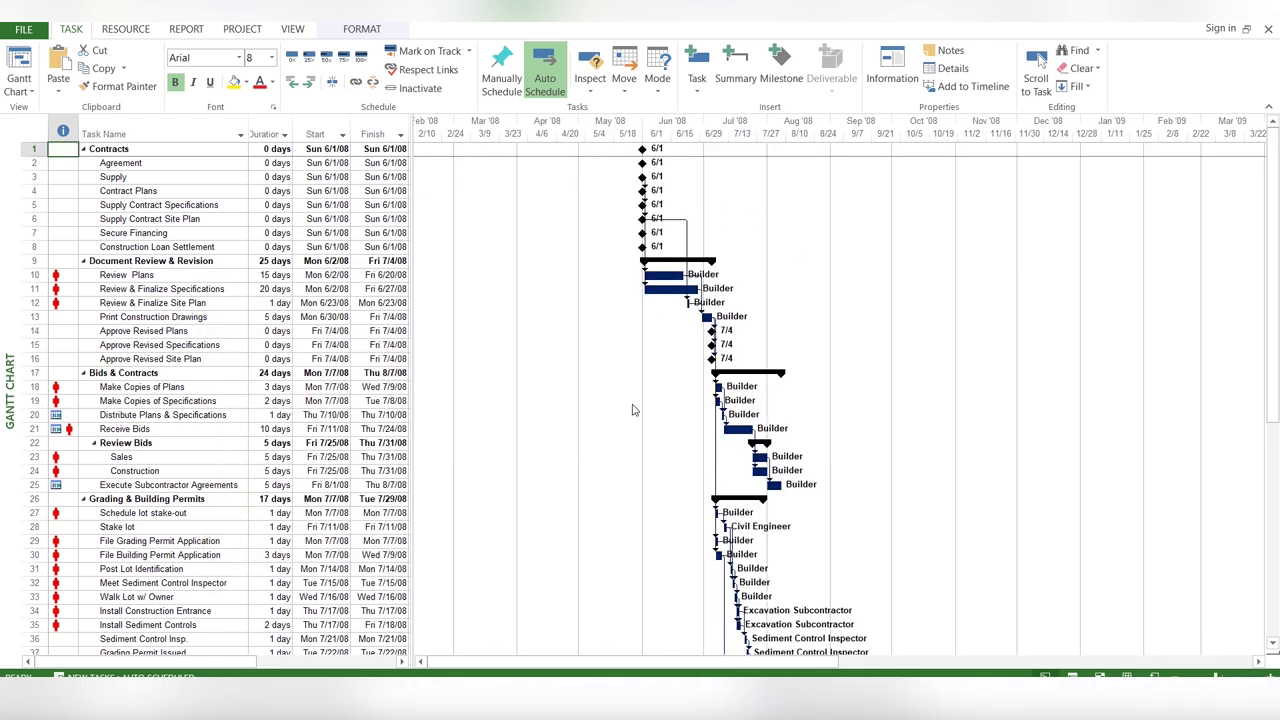
- Examine the rescaled Gantt chart and its pages in the print preview
left_click_drag(584, 668, 681, 665)
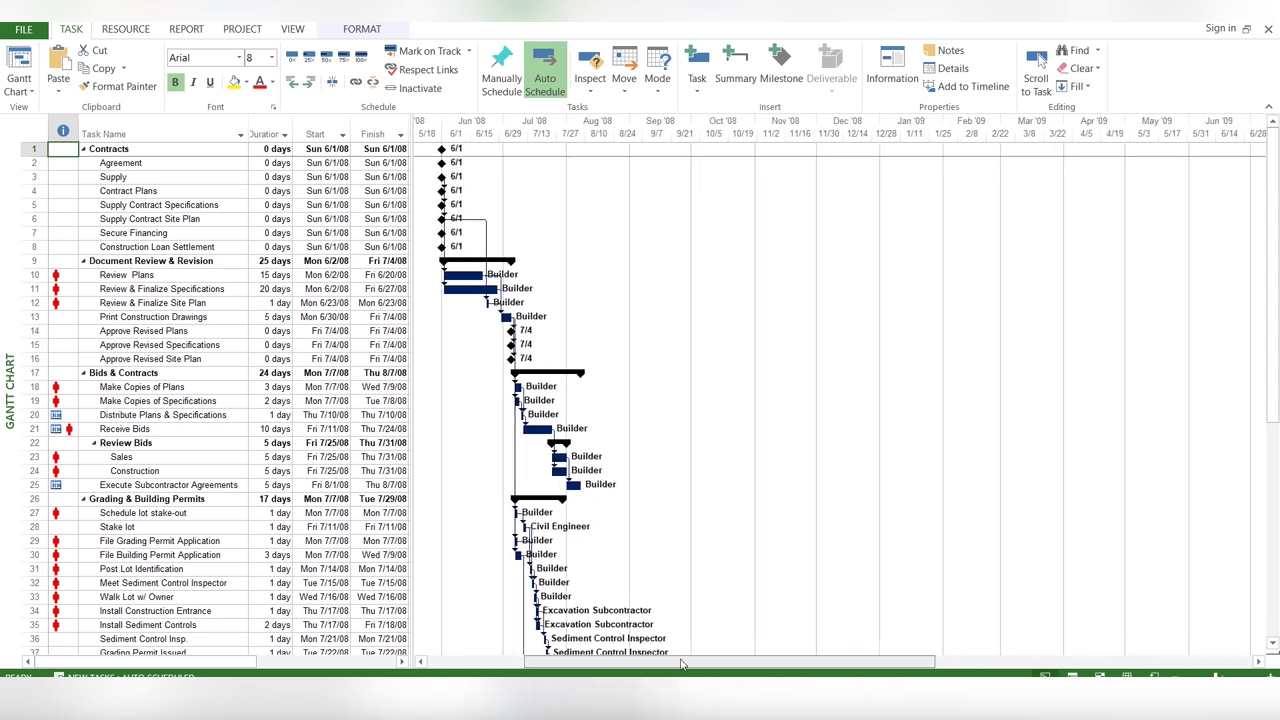
left_click(24, 31)
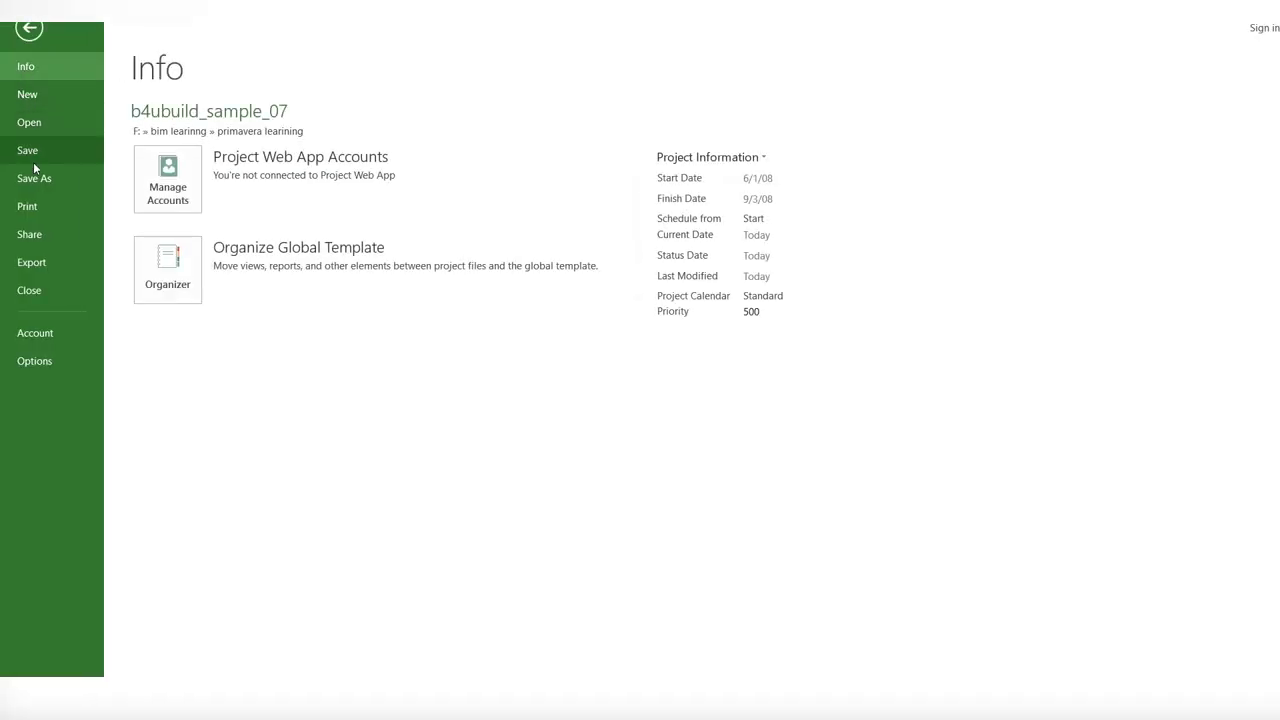
left_click(34, 207)
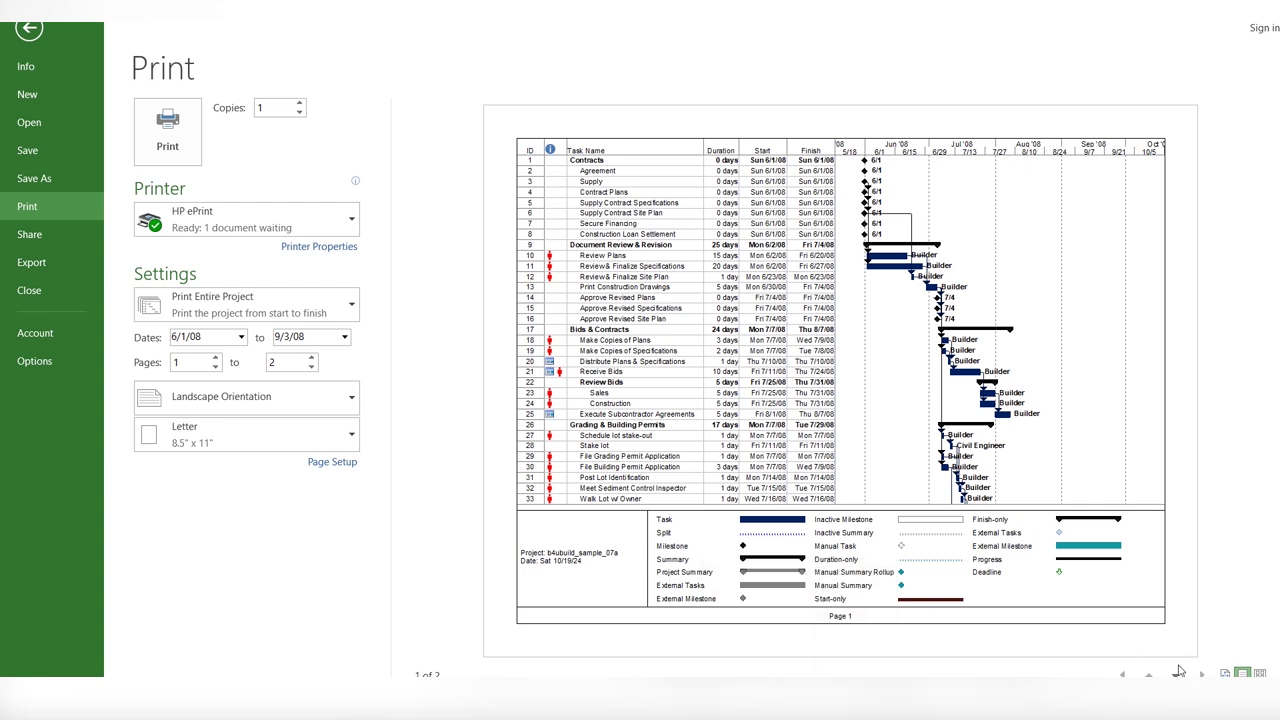
scroll(957, 285, "down", 1)
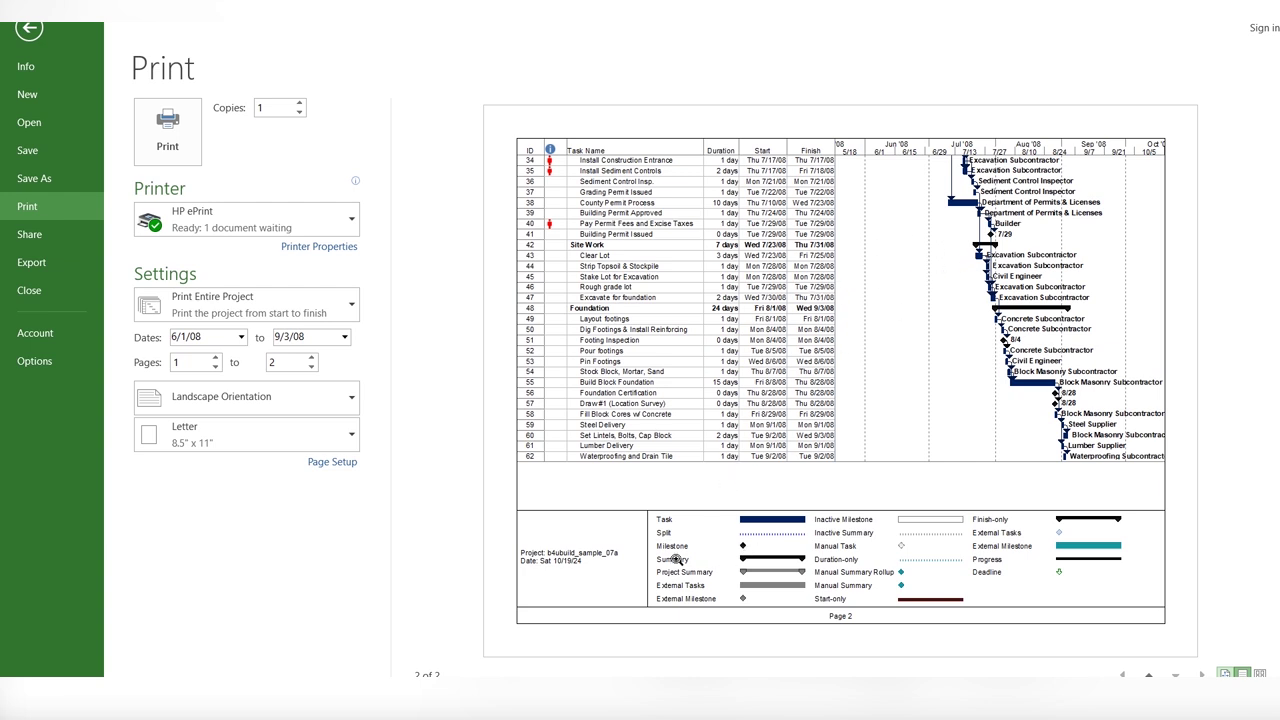
- Open the page setup for the Gantt chart printout and set the legend to None
left_click(331, 463)
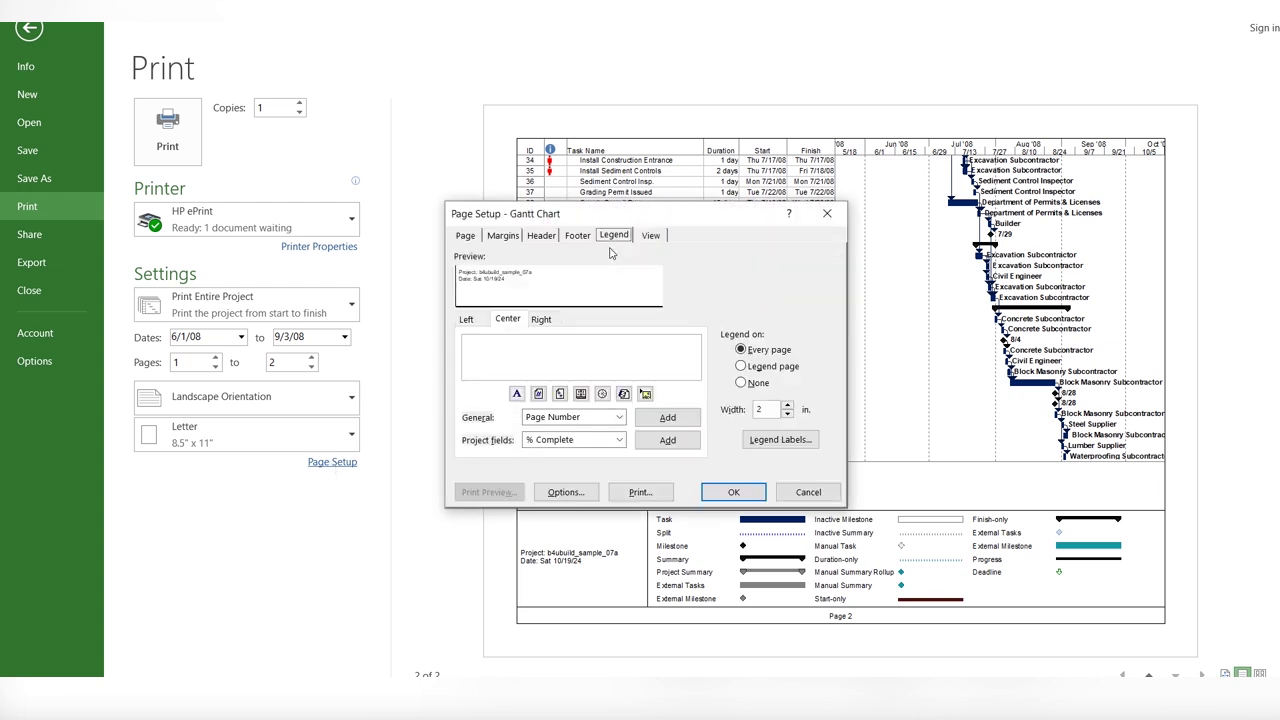
left_click(741, 384)
- Set the page setup's borders around pages to None and open the header settings
left_click(475, 236)
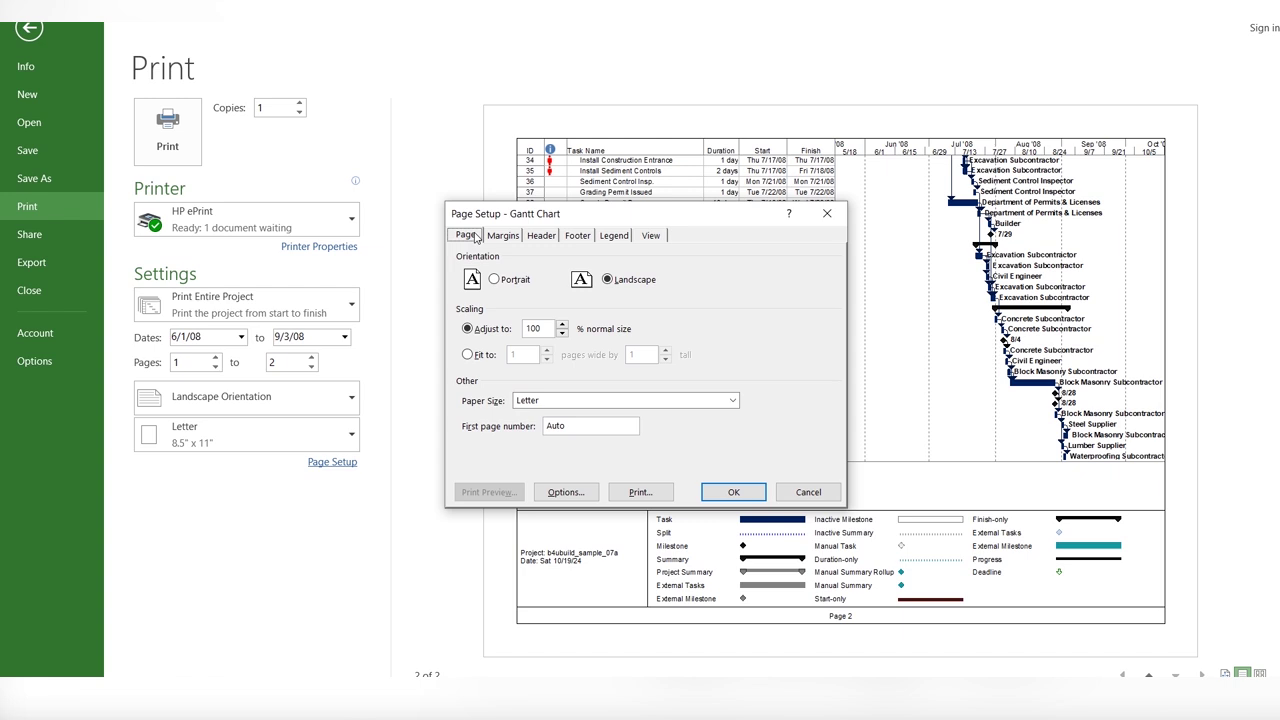
left_click(504, 236)
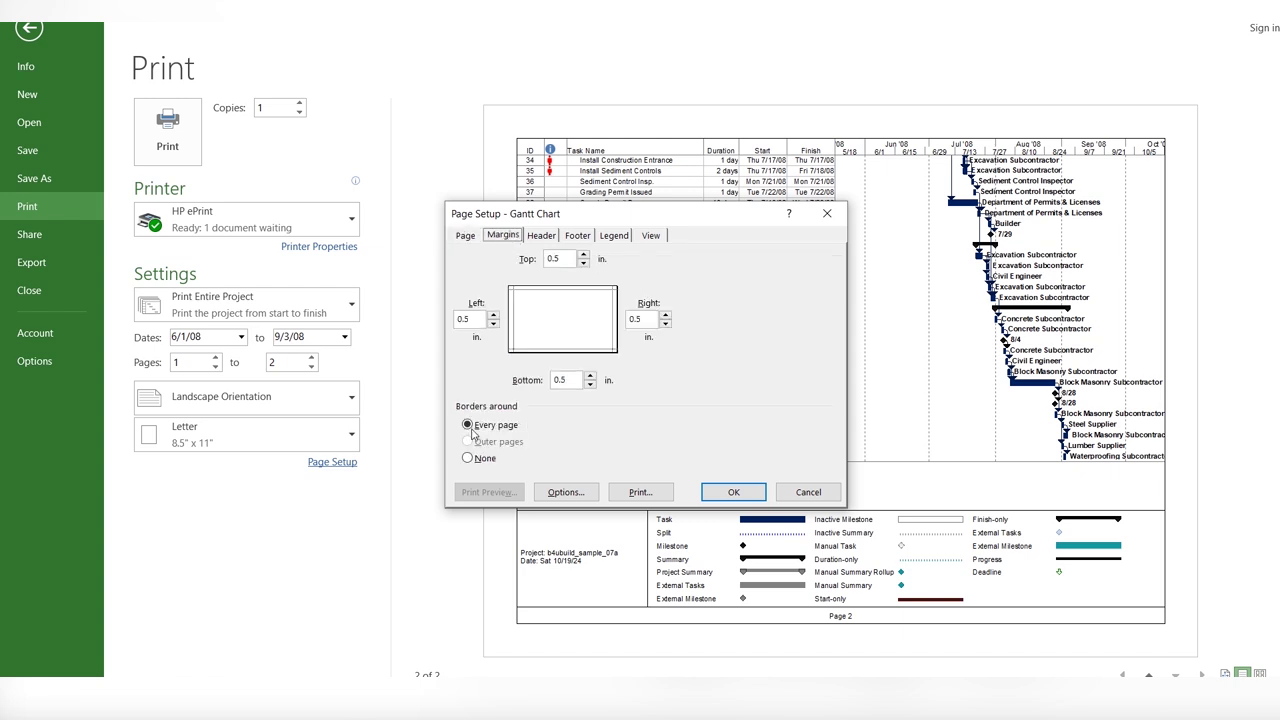
left_click(468, 458)
left_click(557, 238)
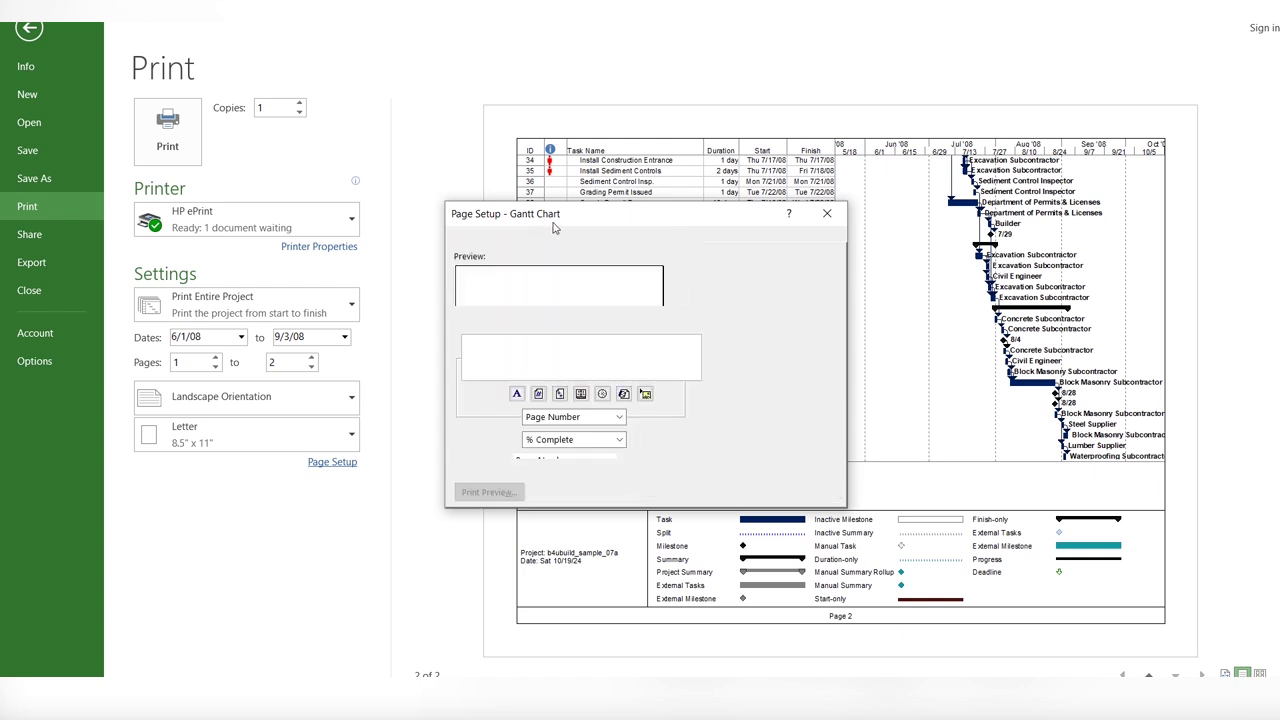
- Set the page header's text font to Segoe UI Emoji, Bold, size 12
left_click_drag(570, 216, 313, 296)
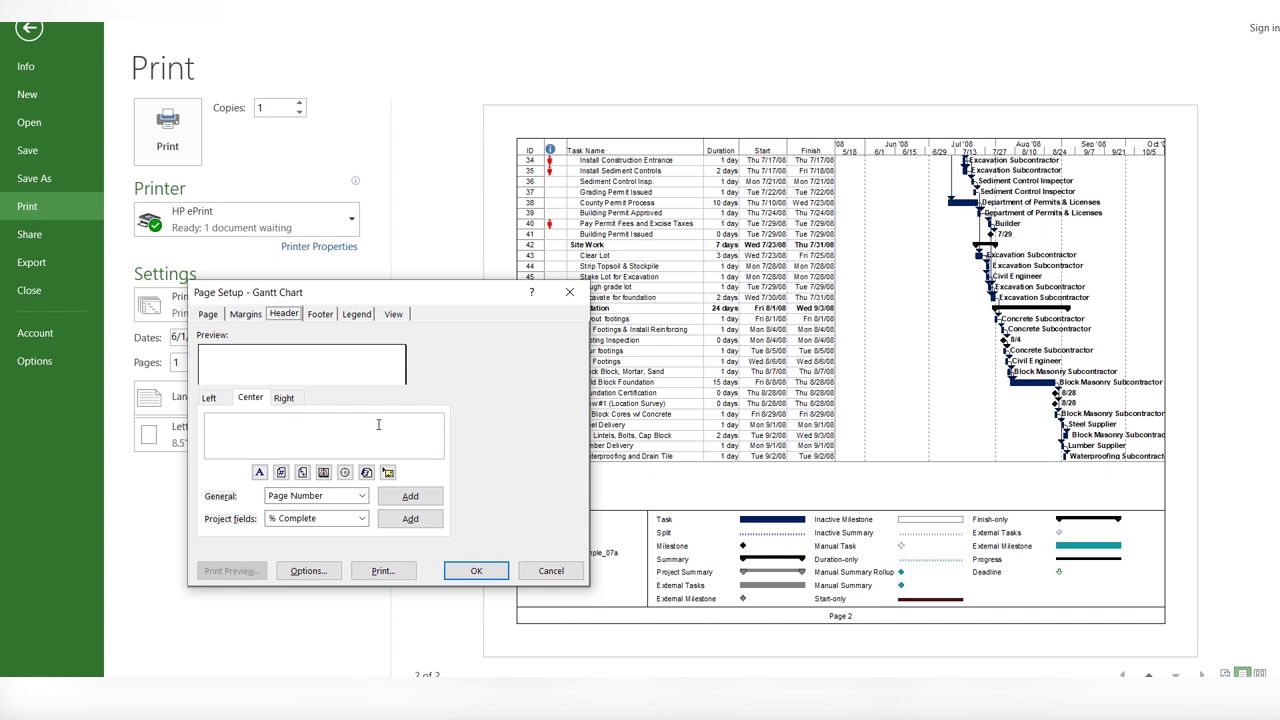
left_click(258, 471)
left_click(258, 471)
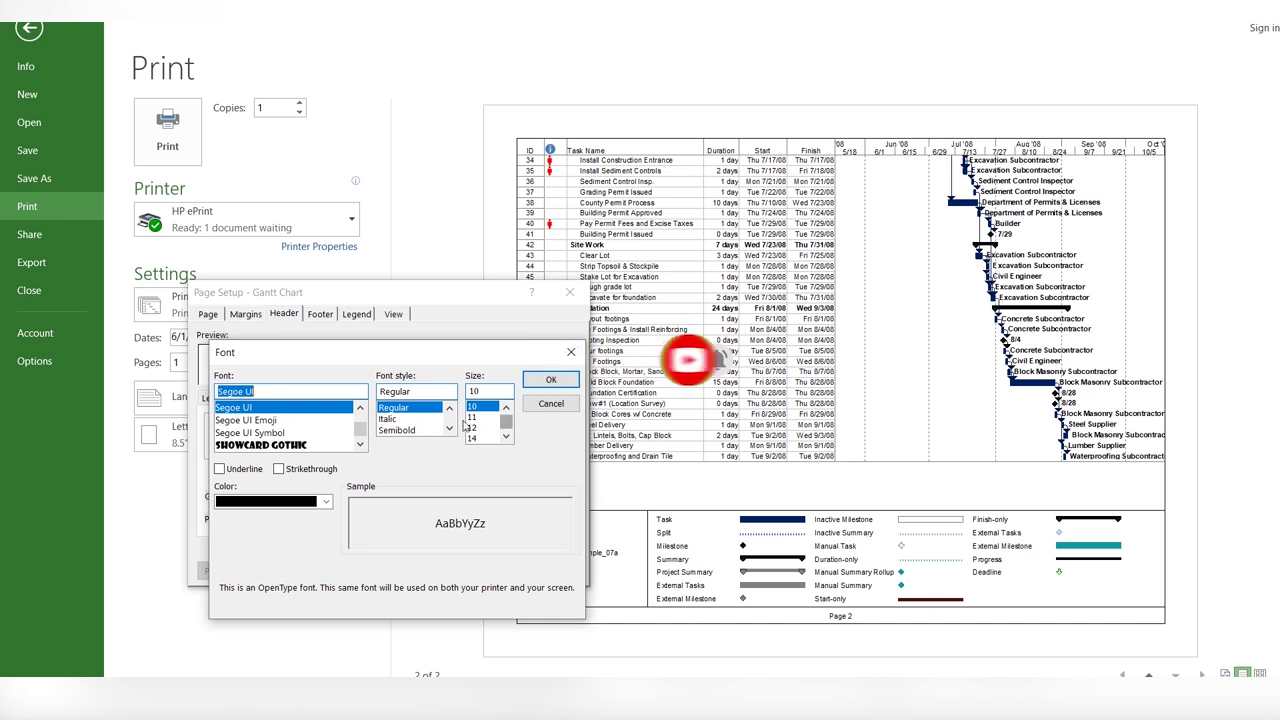
left_click(246, 421)
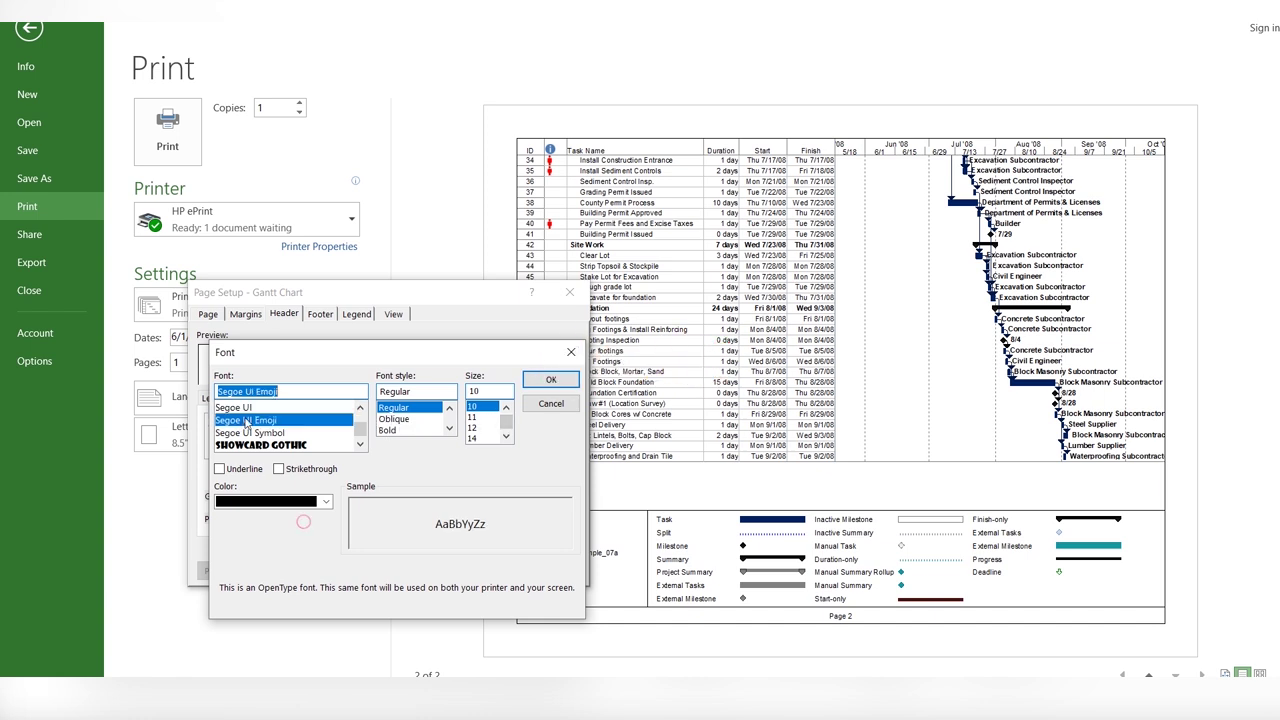
left_click(400, 430)
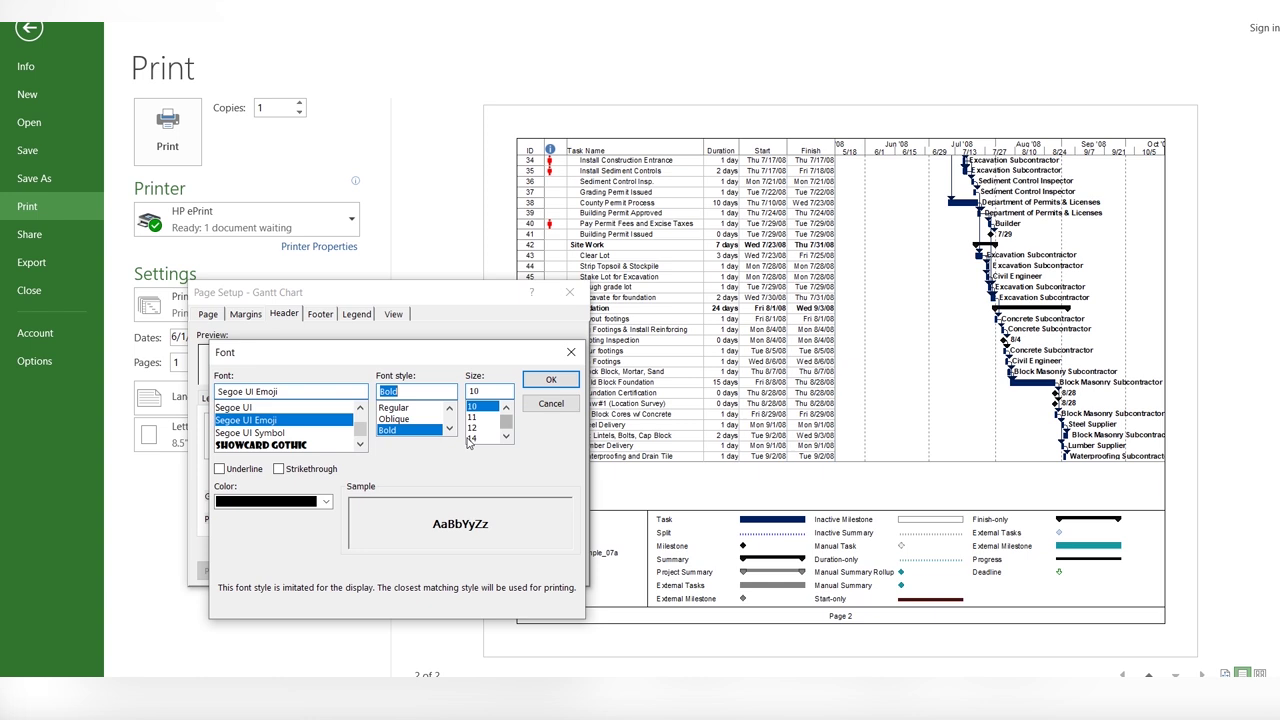
left_click(472, 428)
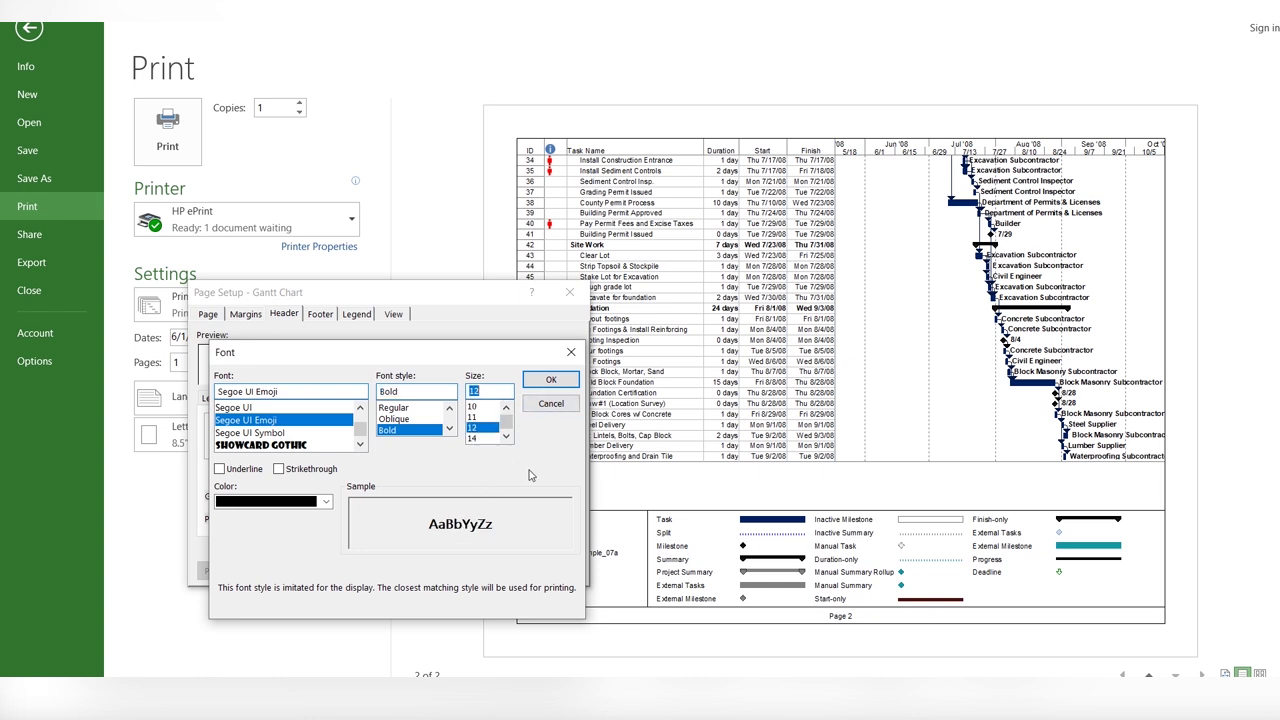
left_click(554, 382)
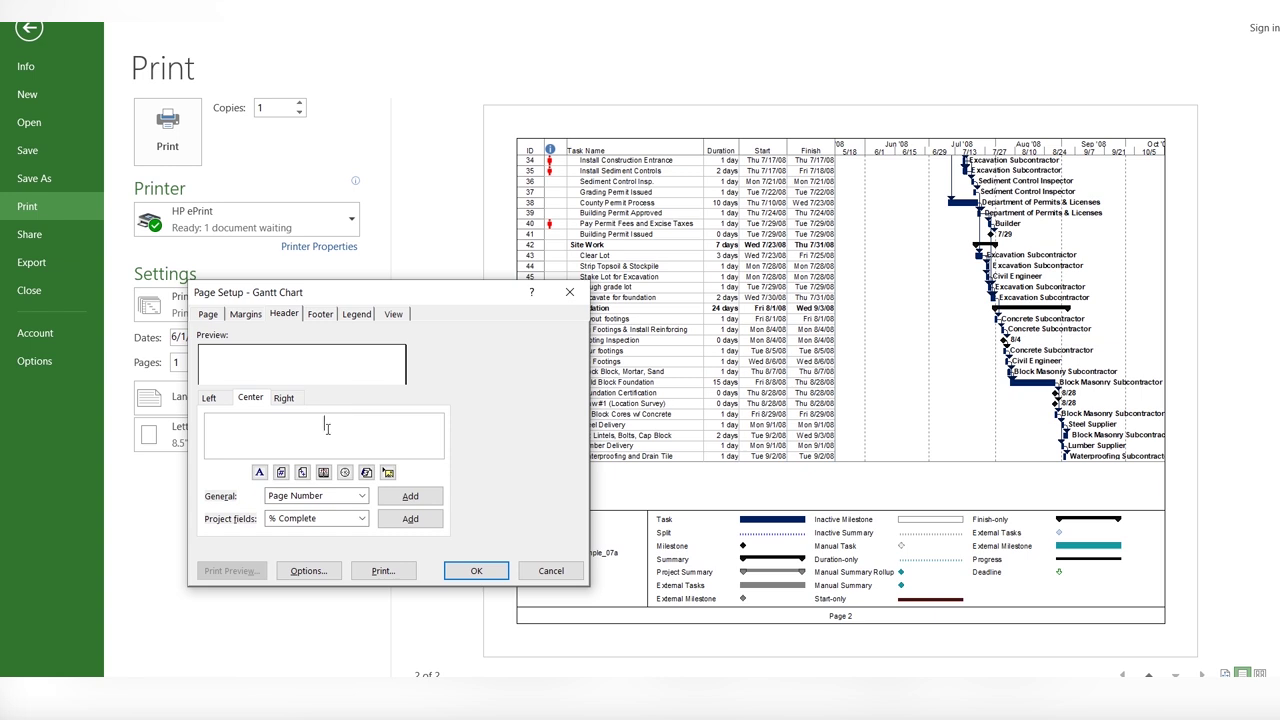
- Enter ABC as the centered page header, apply the page setup, and check the first page in the preview
type("ABC")
left_click(240, 315)
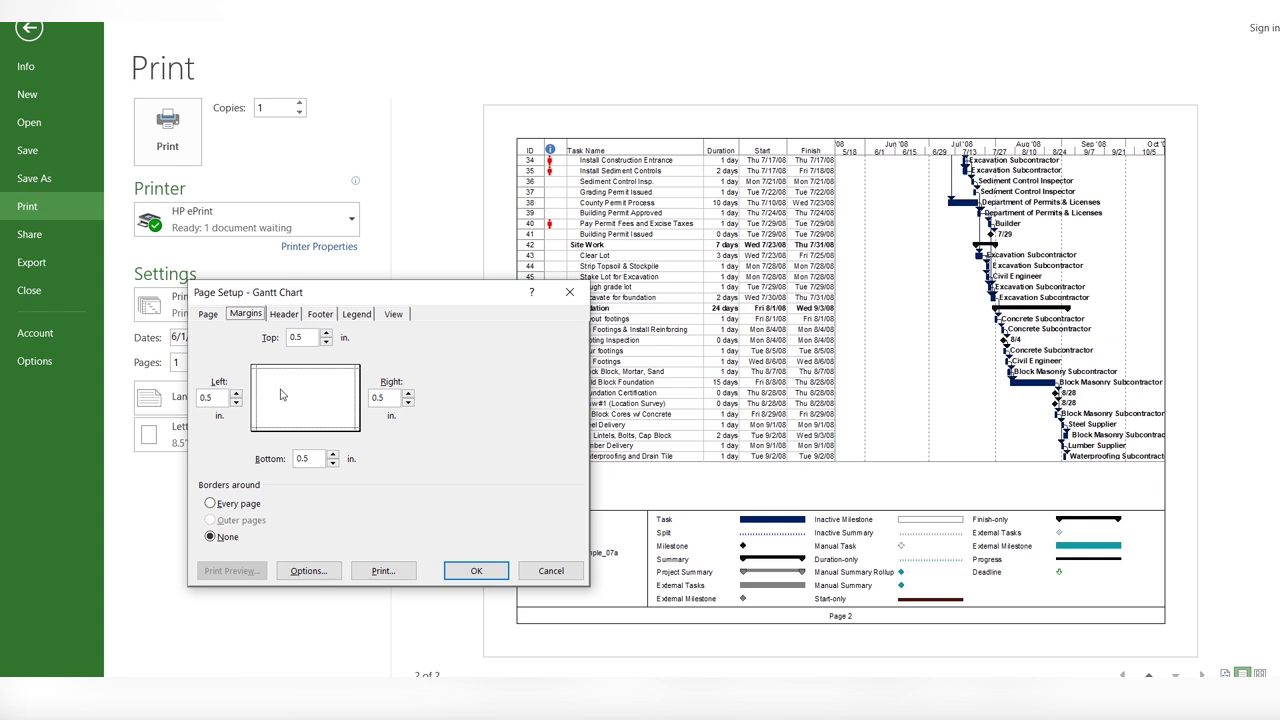
left_click(217, 313)
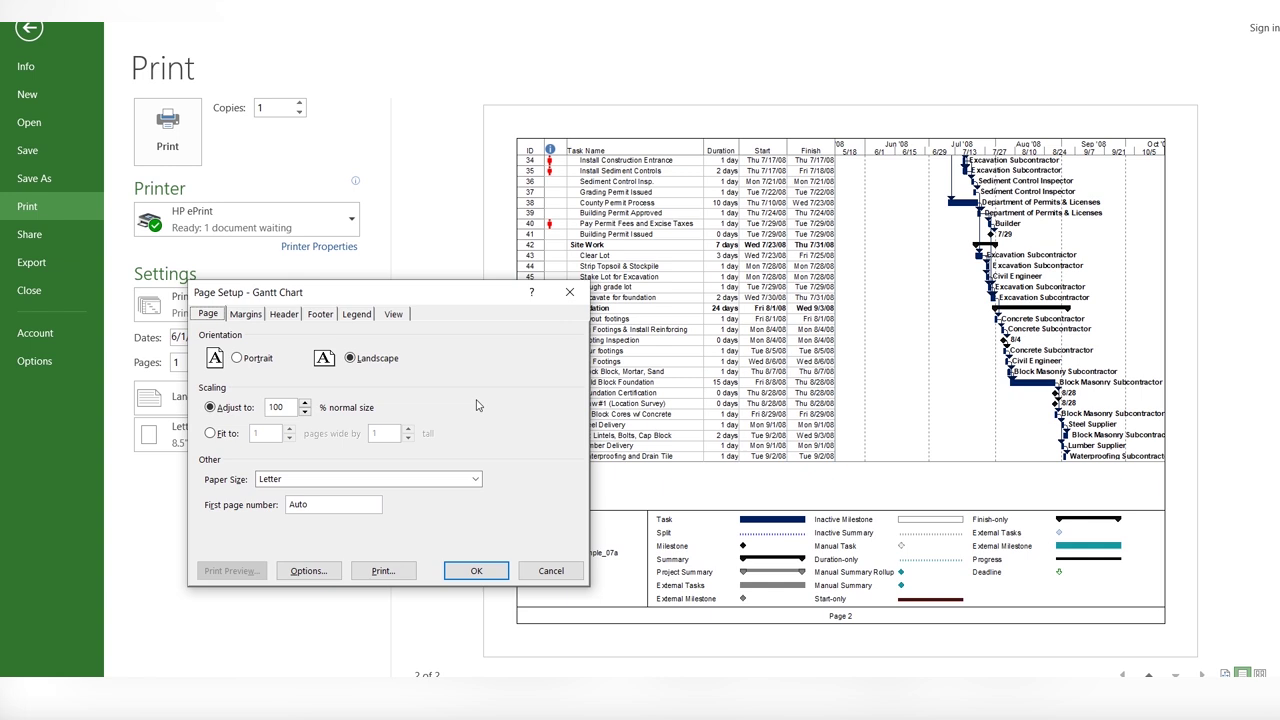
left_click(460, 568)
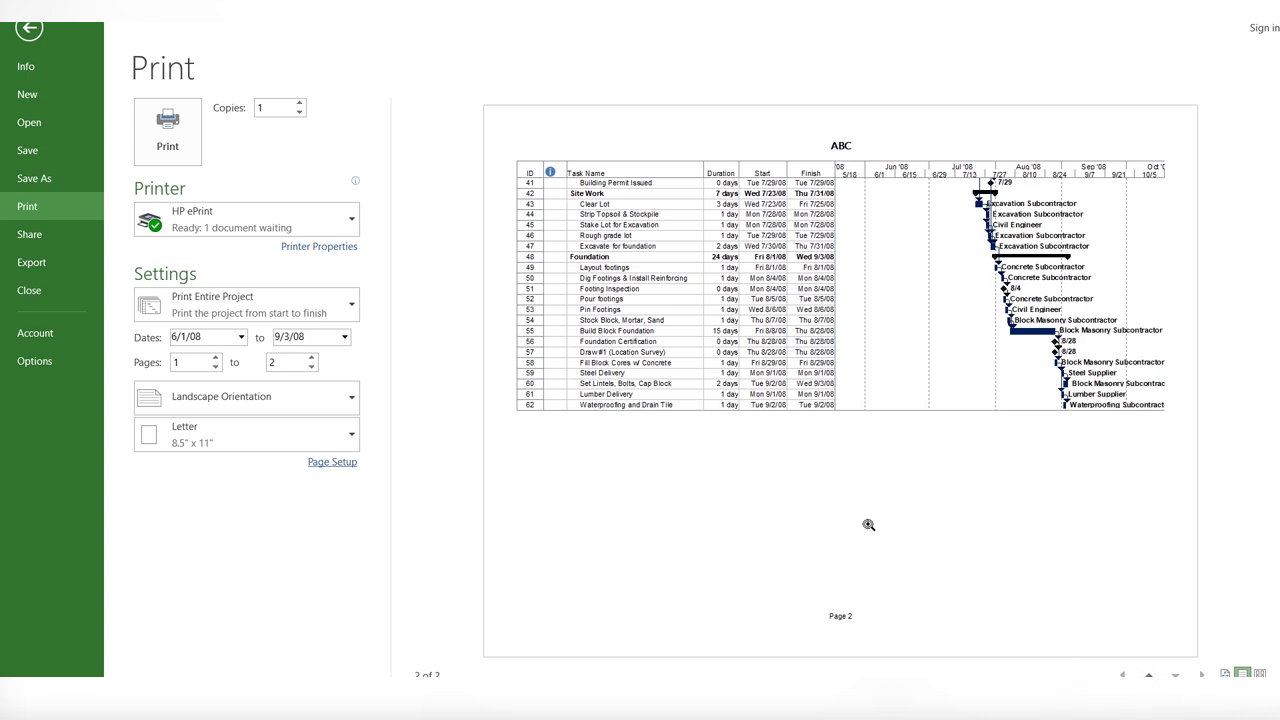
left_click(1149, 674)
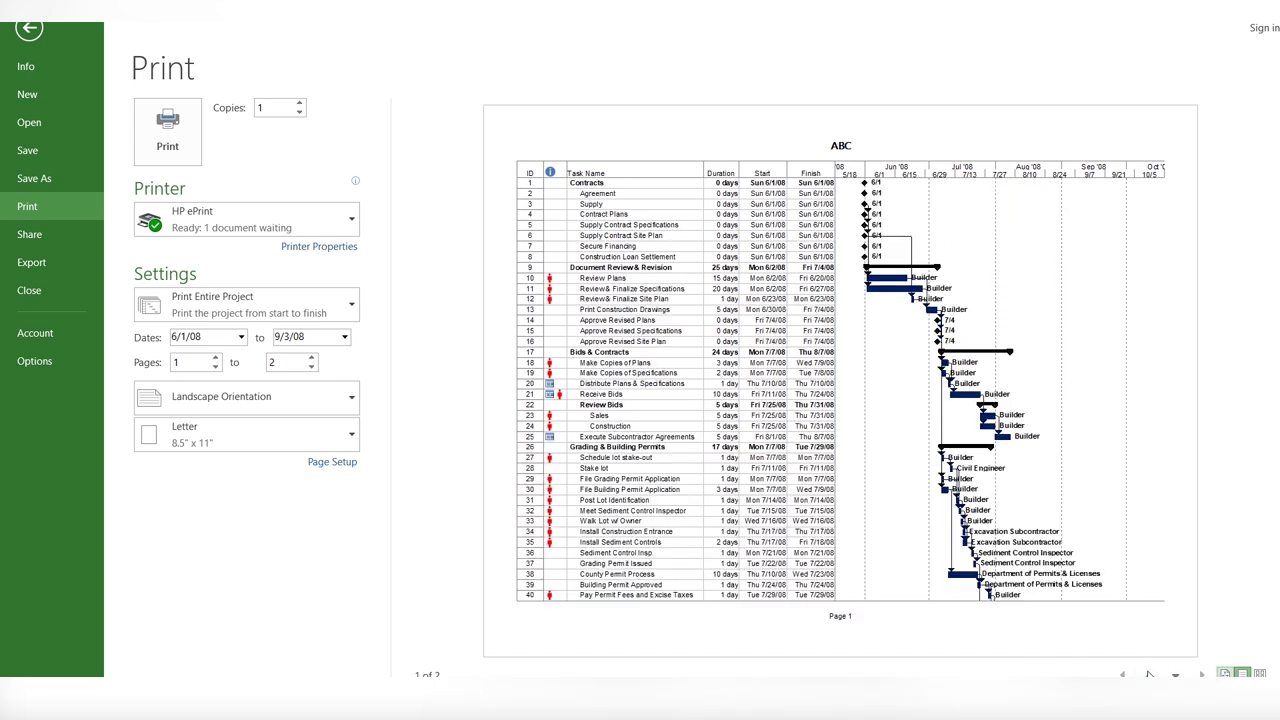
- Turn on printing of all sheet columns in the page setup and check both preview pages
left_click(330, 462)
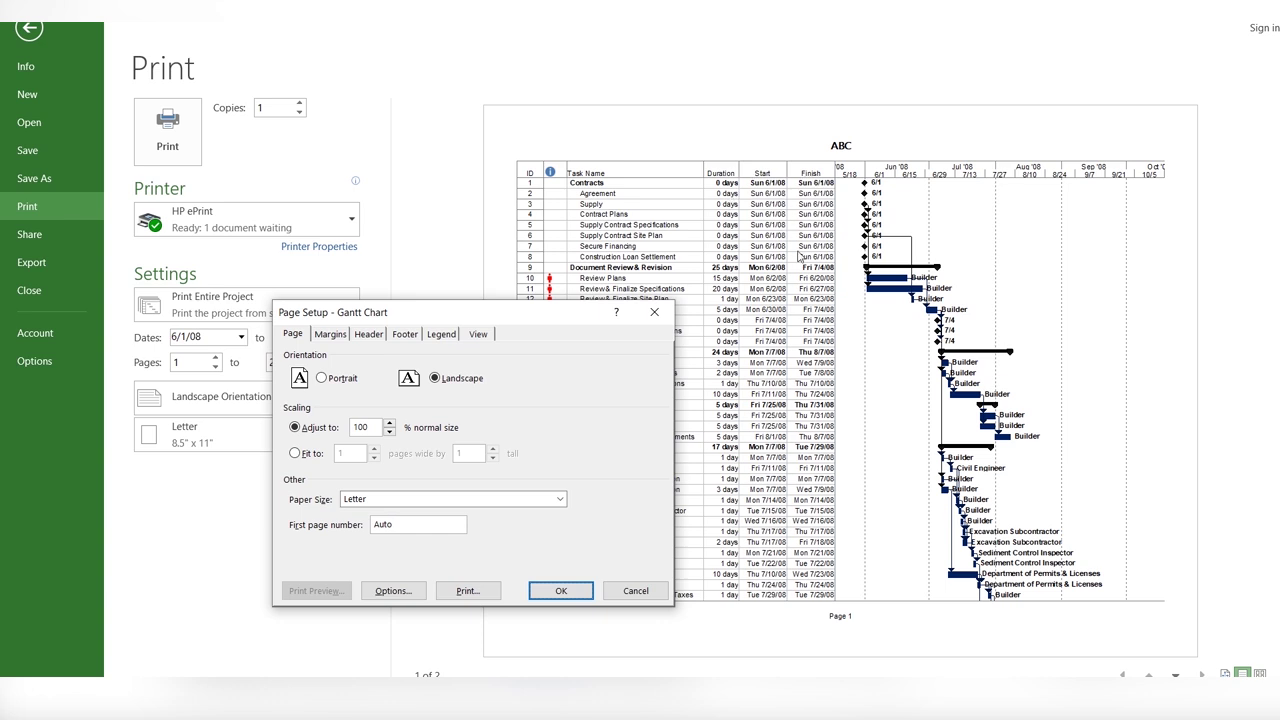
left_click(477, 336)
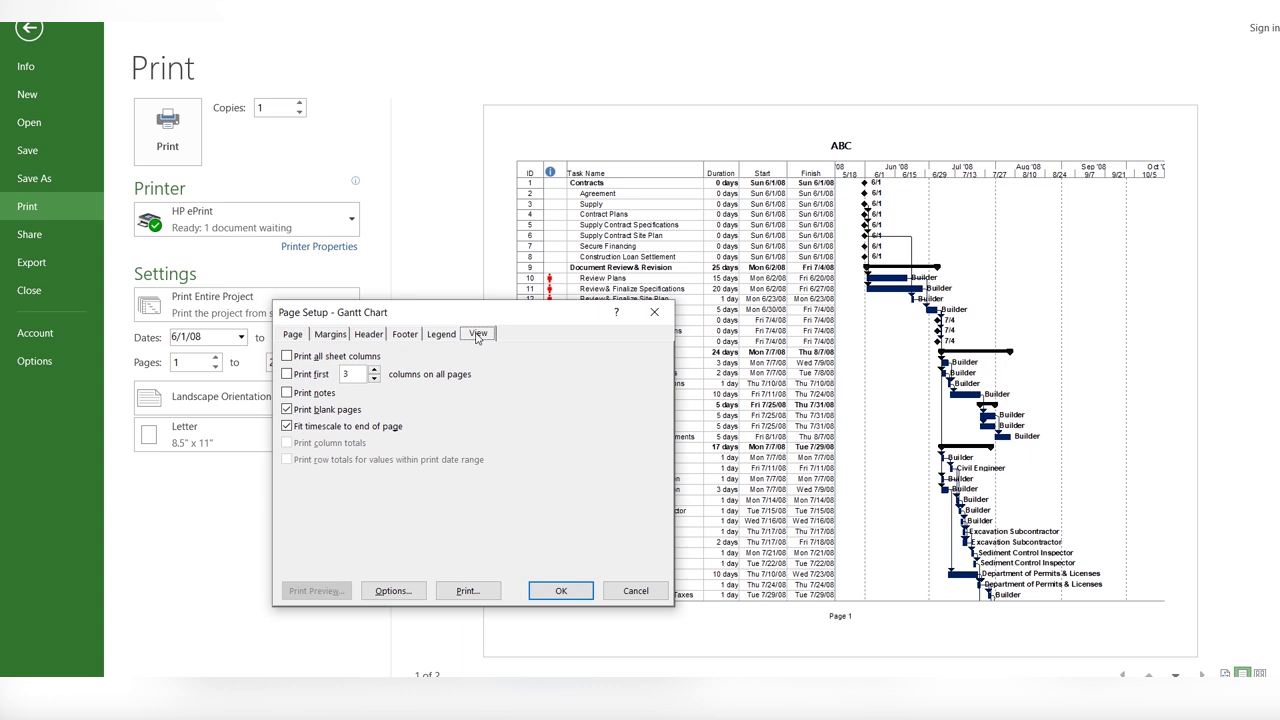
left_click_drag(462, 315, 355, 325)
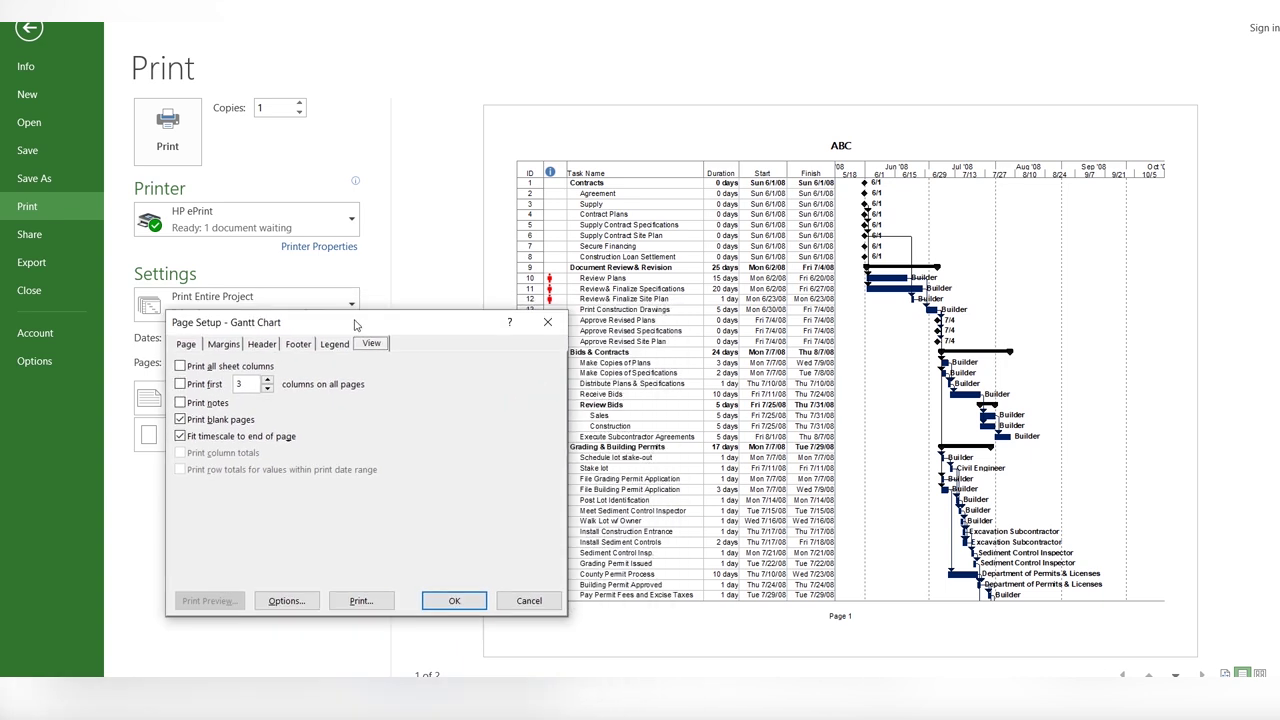
left_click(180, 366)
left_click(452, 601)
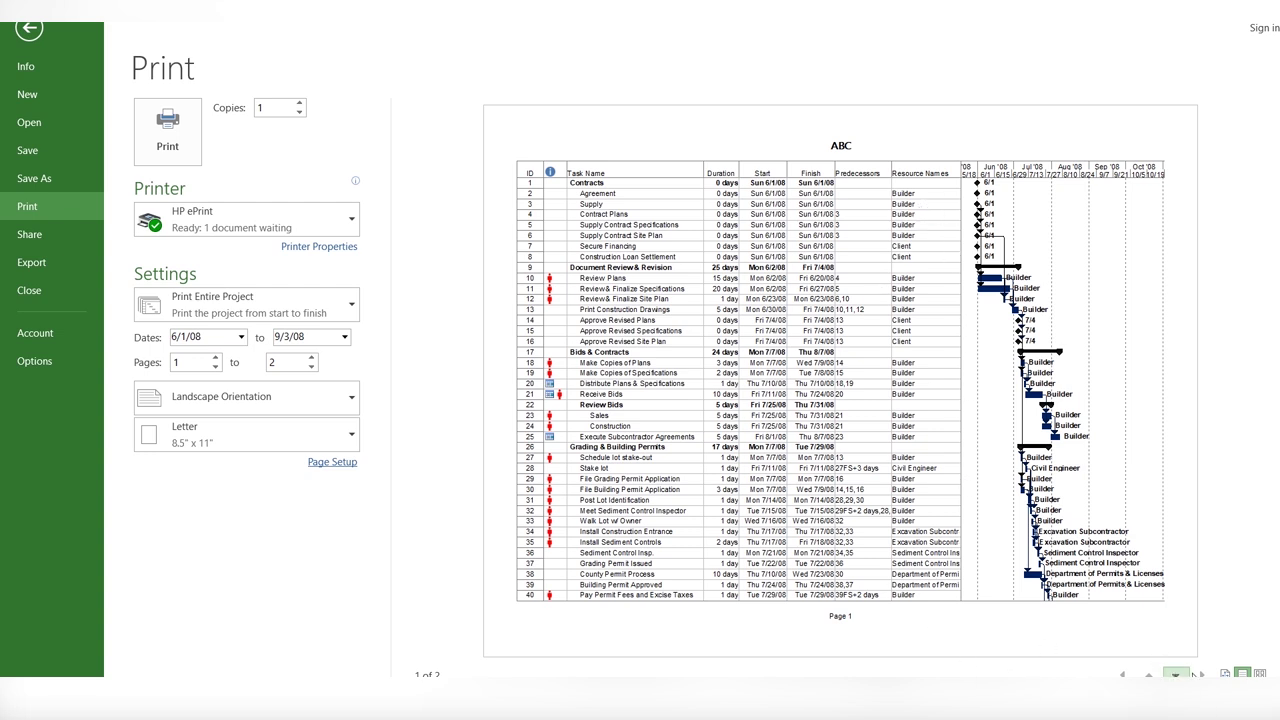
left_click(1175, 675)
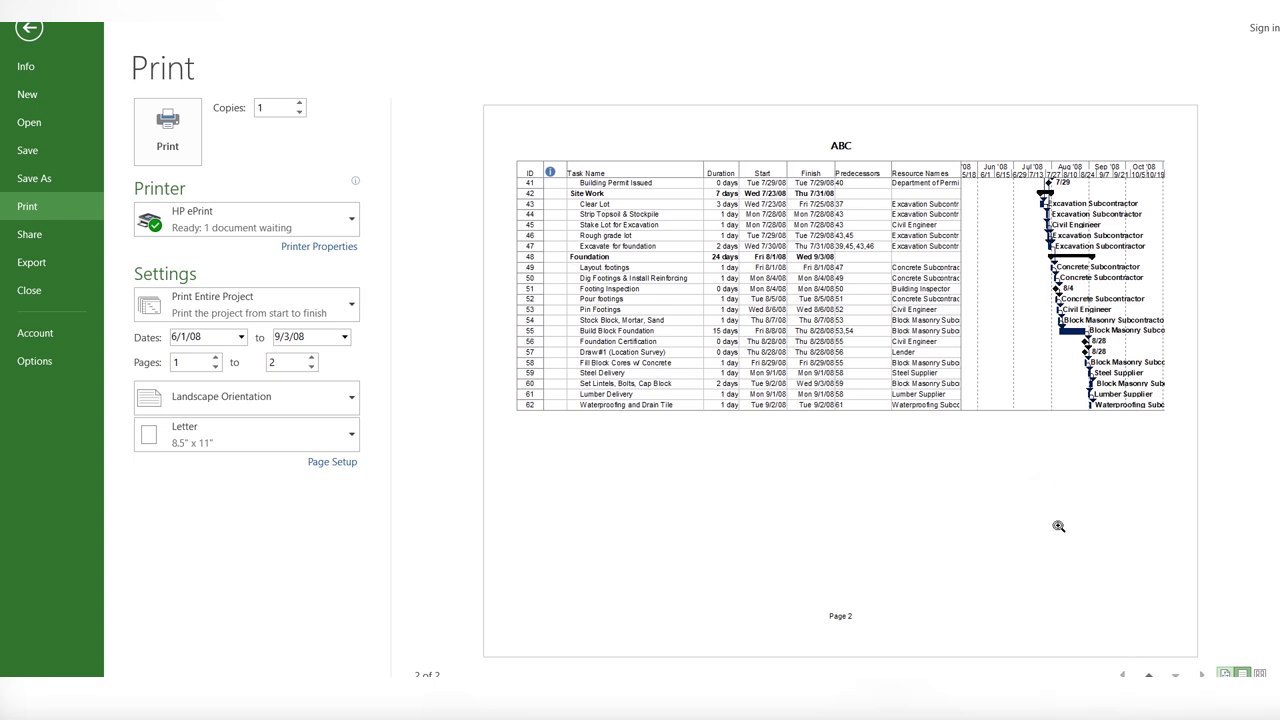
scroll(1101, 617, "up", 1)
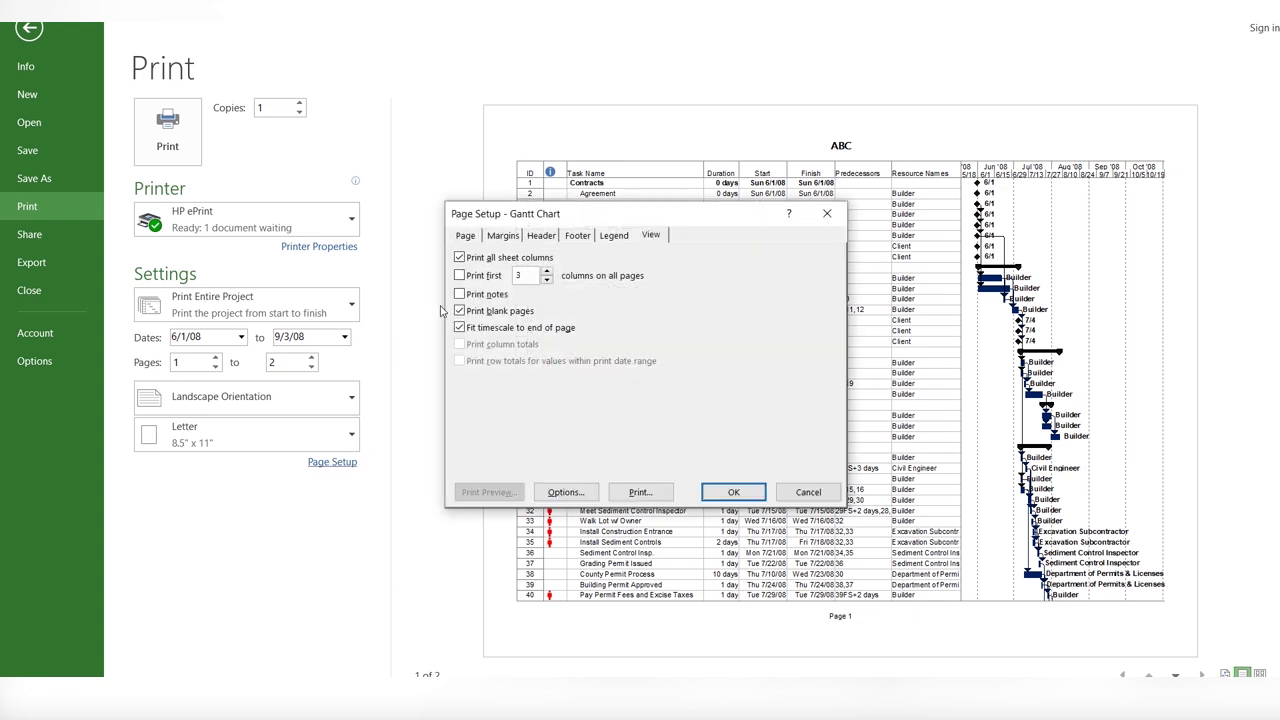
- Turn off printing of all sheet columns and print the first 4 columns on all pages instead
left_click(460, 276)
left_click(460, 258)
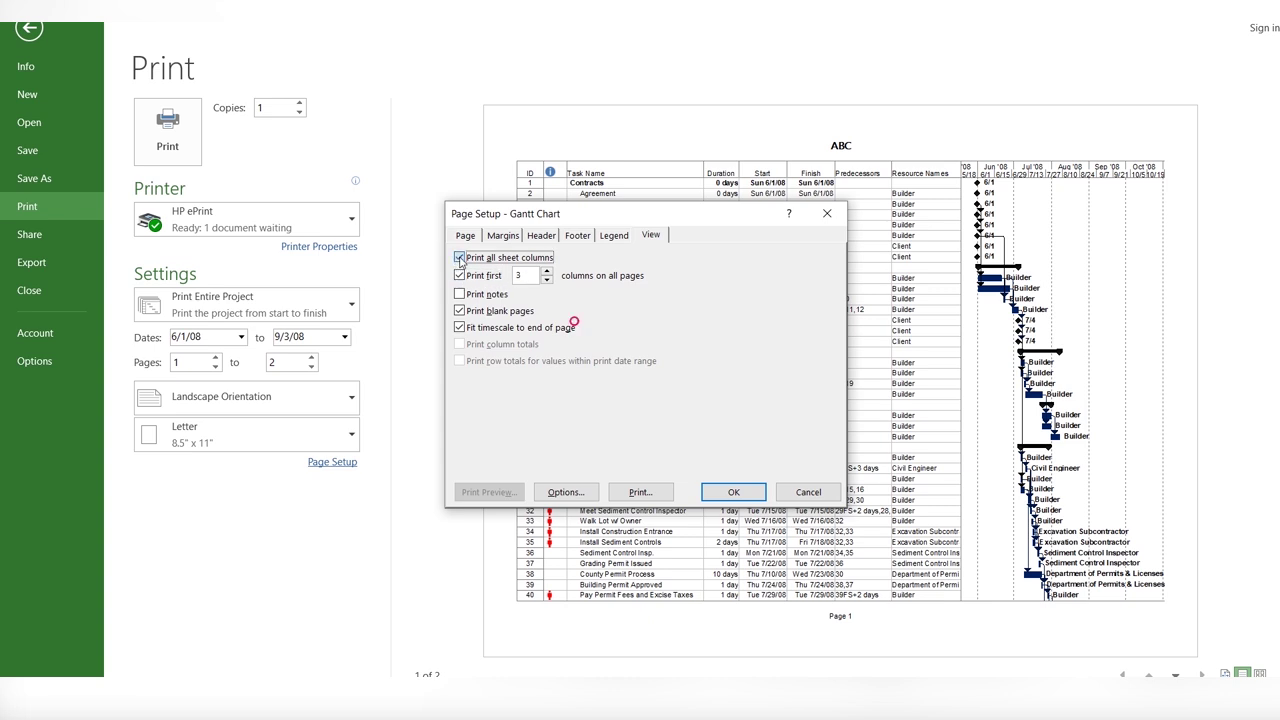
double_click(518, 276)
type("4")
left_click(733, 492)
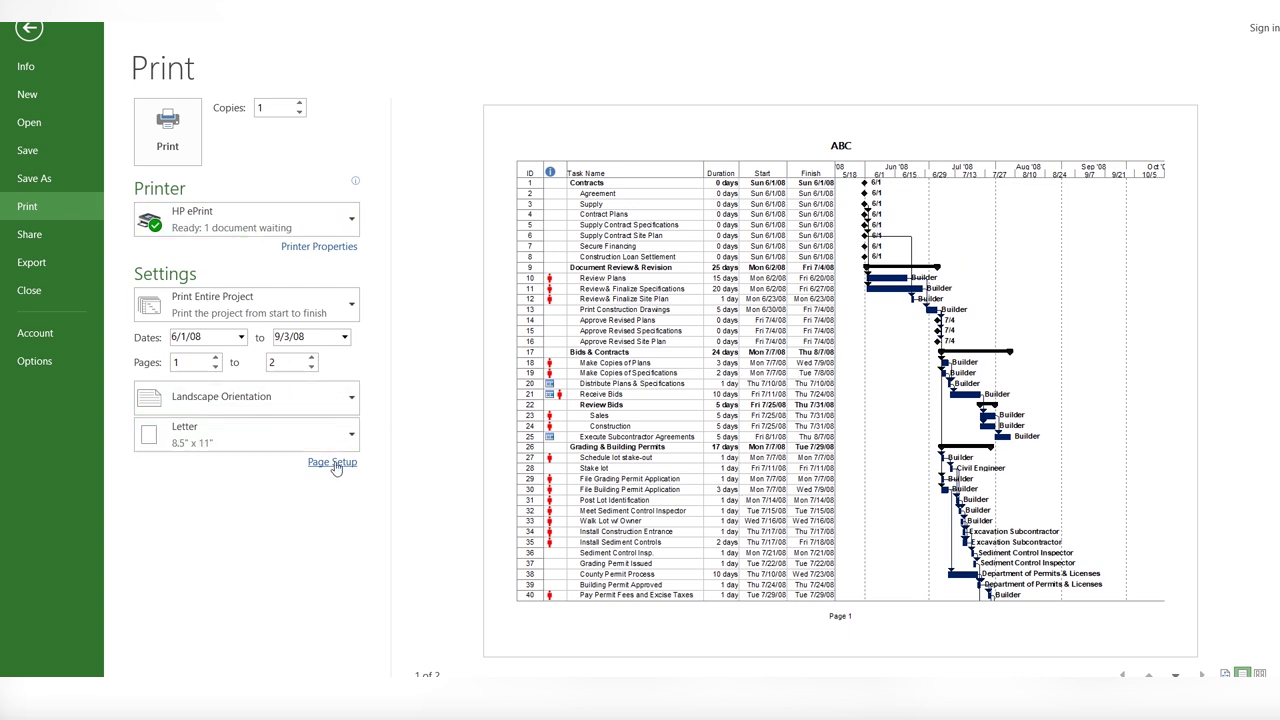
- Return to the Gantt chart and enlarge its timescale to weekly intervals, showing the bars from June 2008
left_click(30, 30)
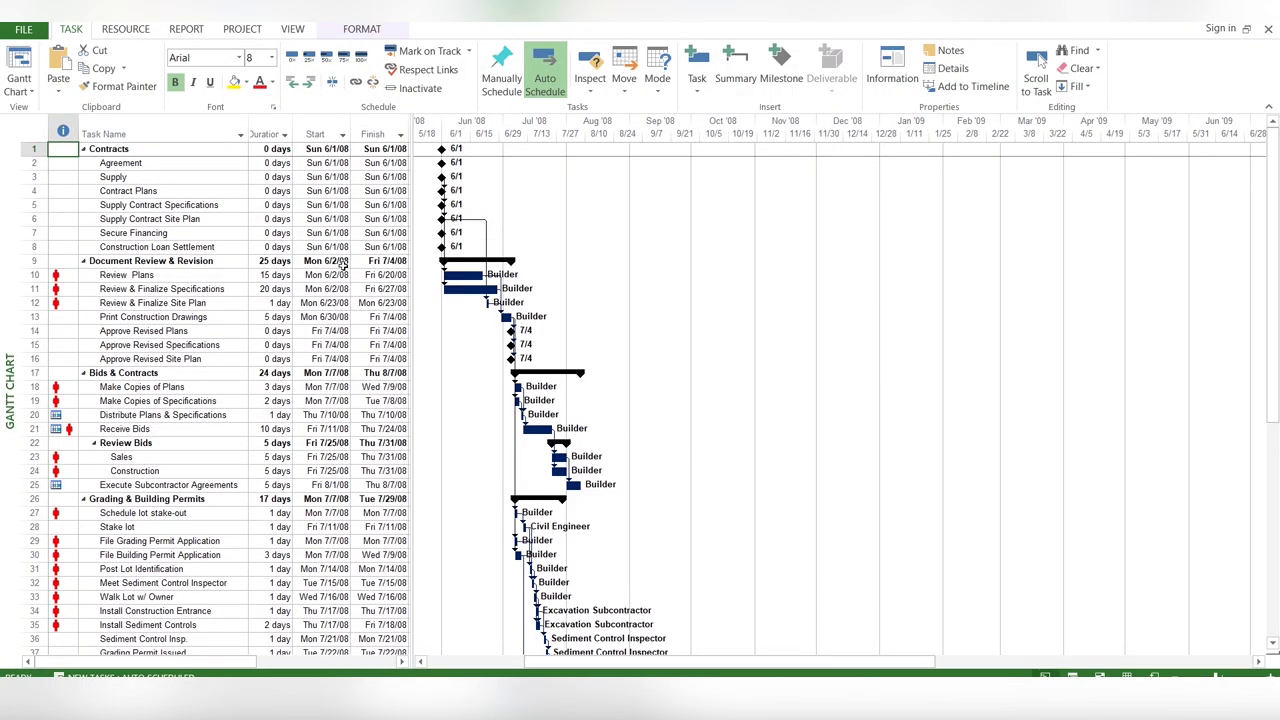
left_click(1040, 58)
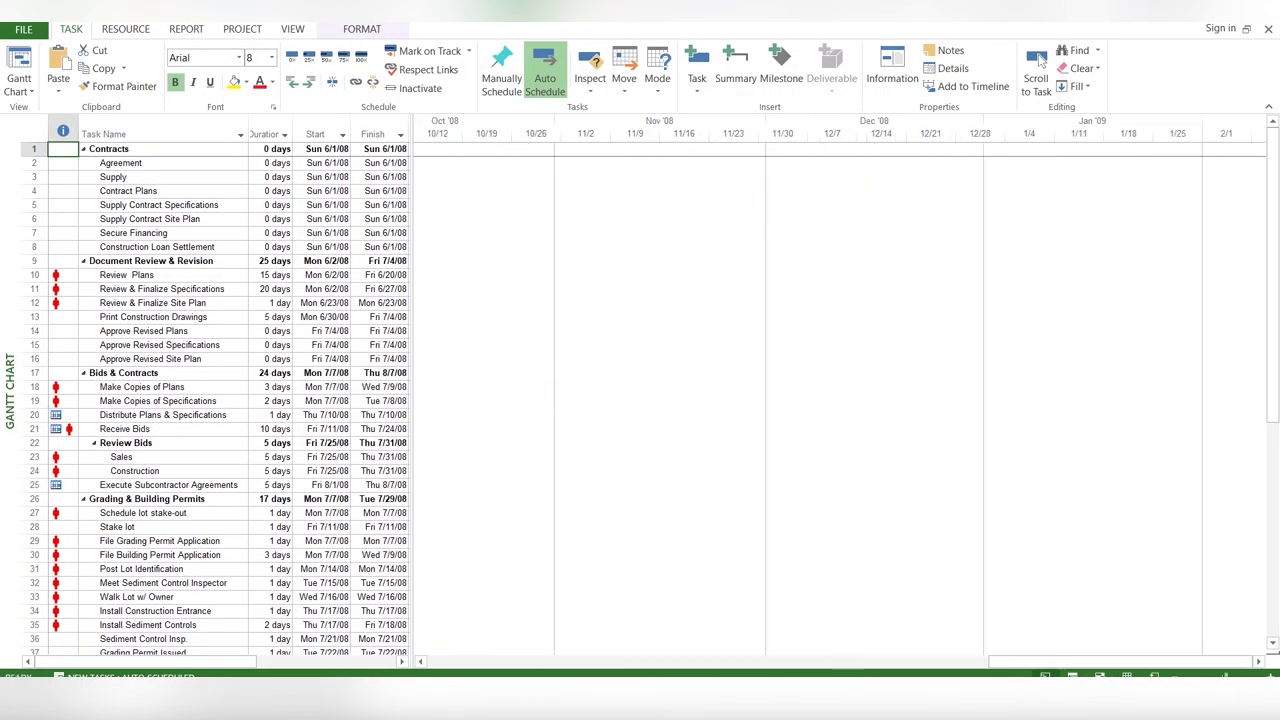
left_click_drag(1092, 661, 532, 647)
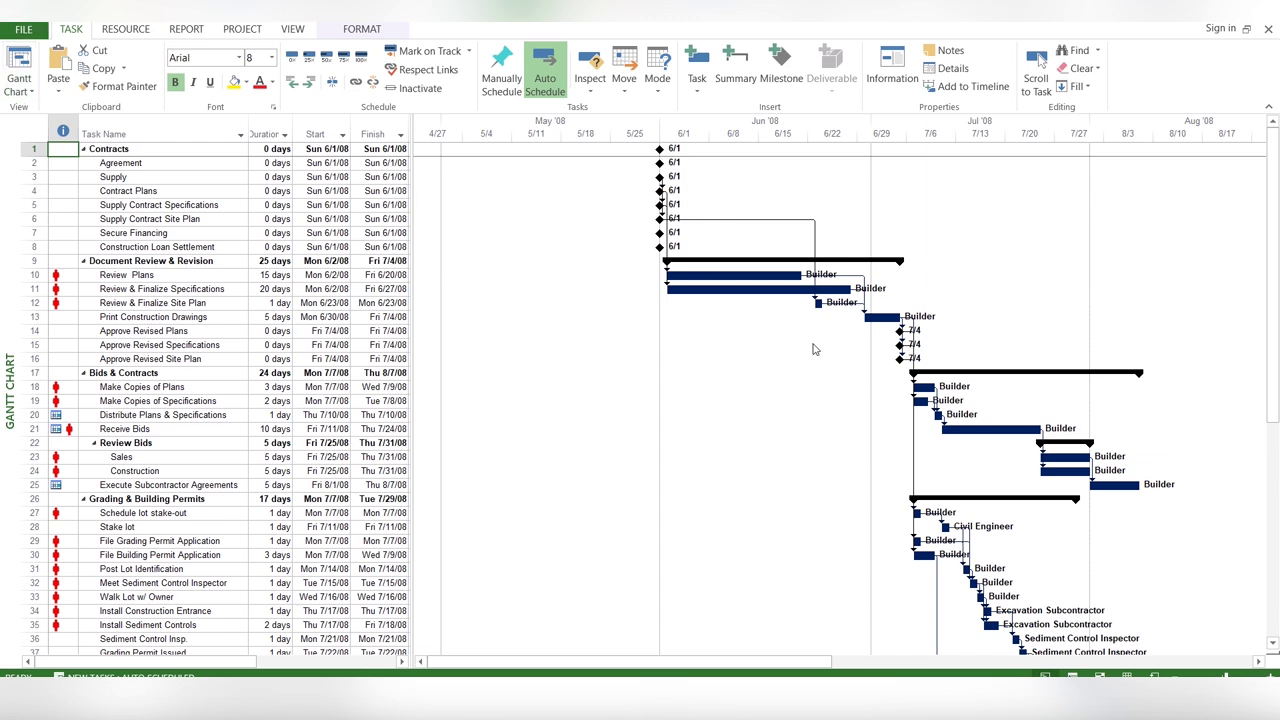
- Open the print page setup and scale the Gantt chart to fit 1 page wide by 1 tall
left_click(23, 29)
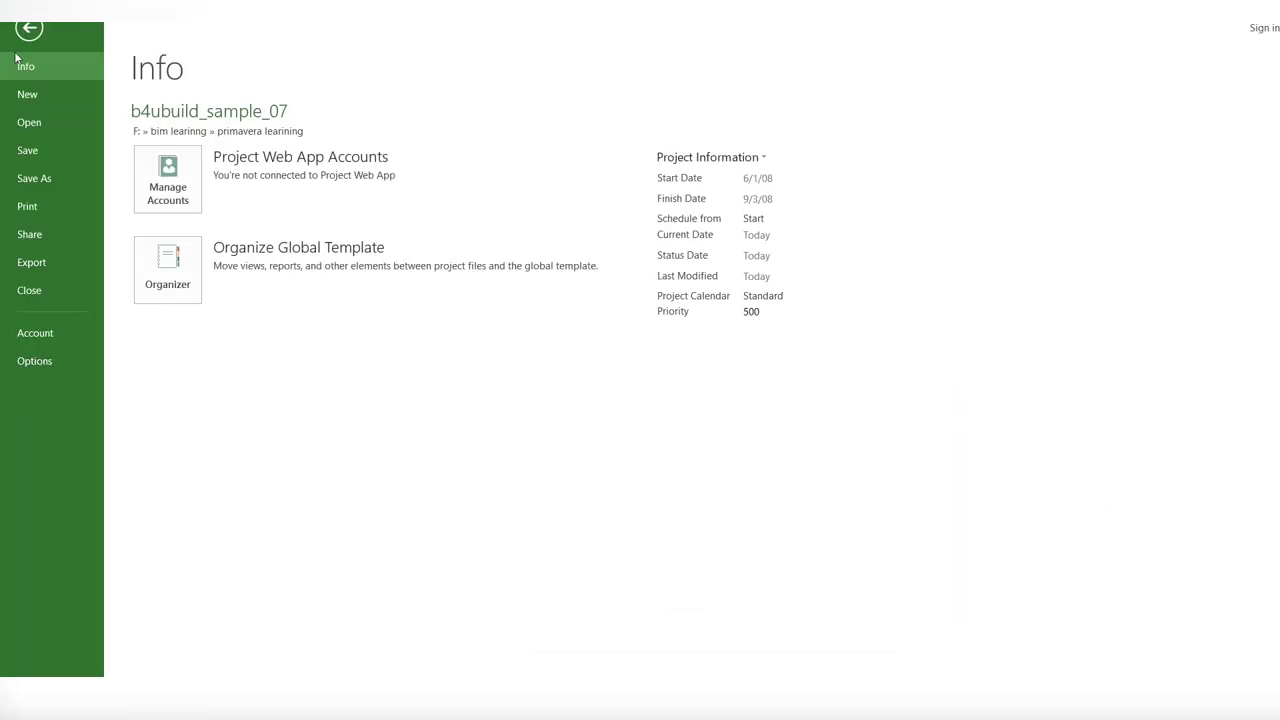
left_click(27, 205)
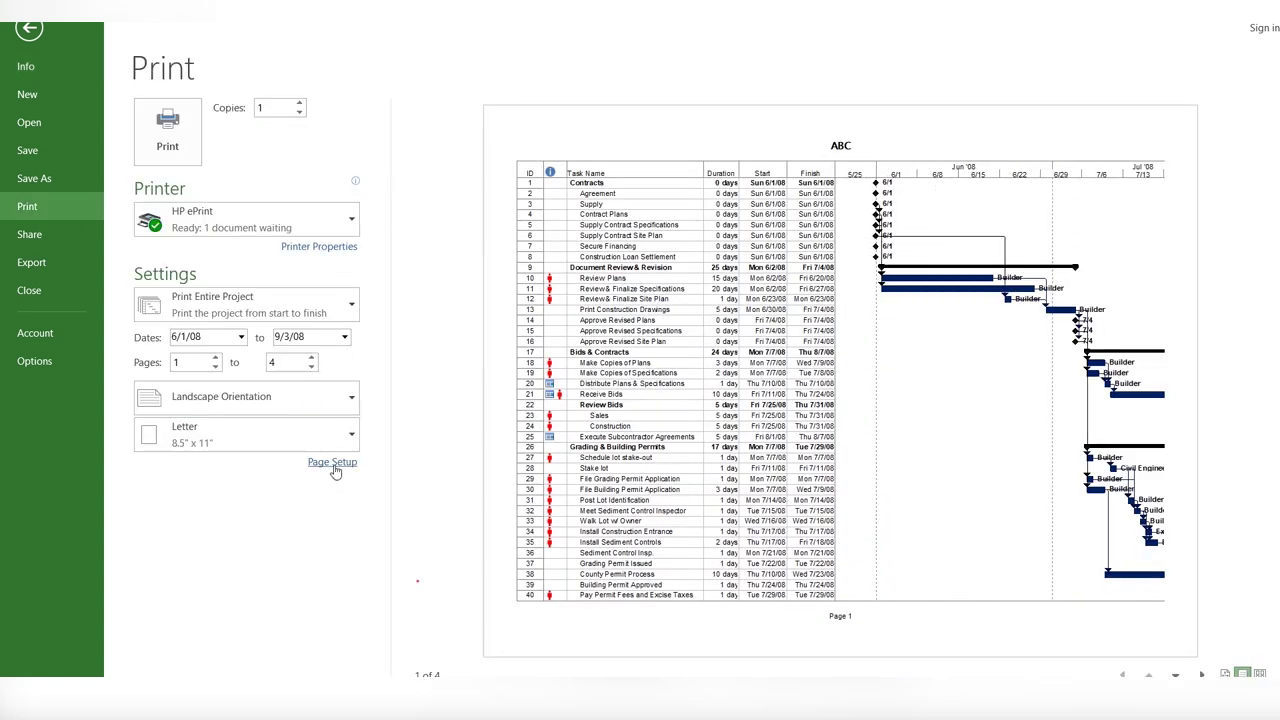
left_click(333, 463)
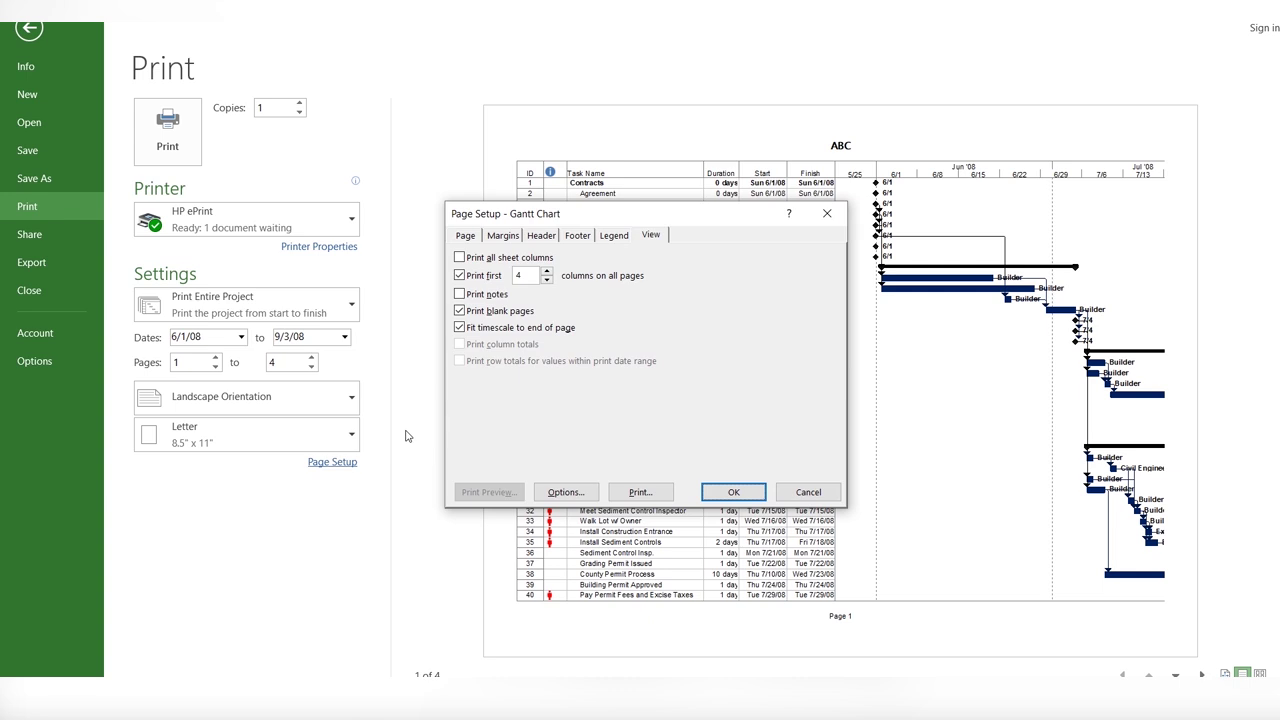
left_click(466, 236)
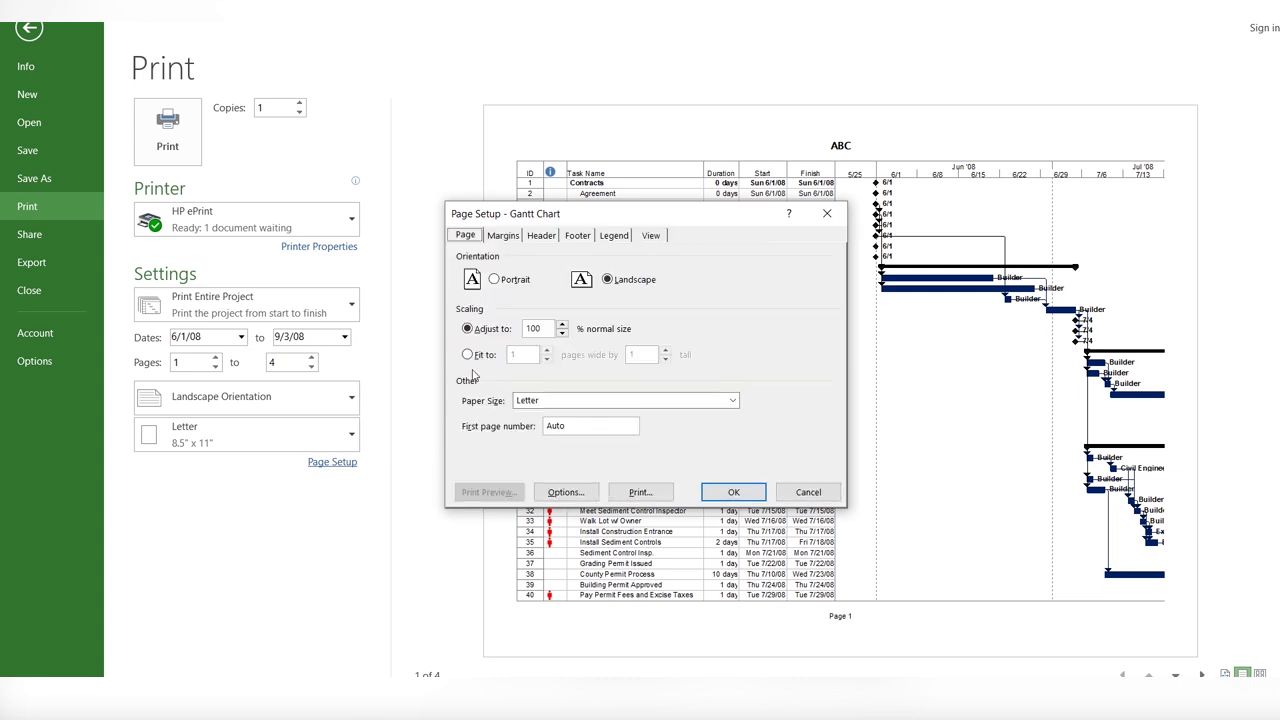
left_click(468, 356)
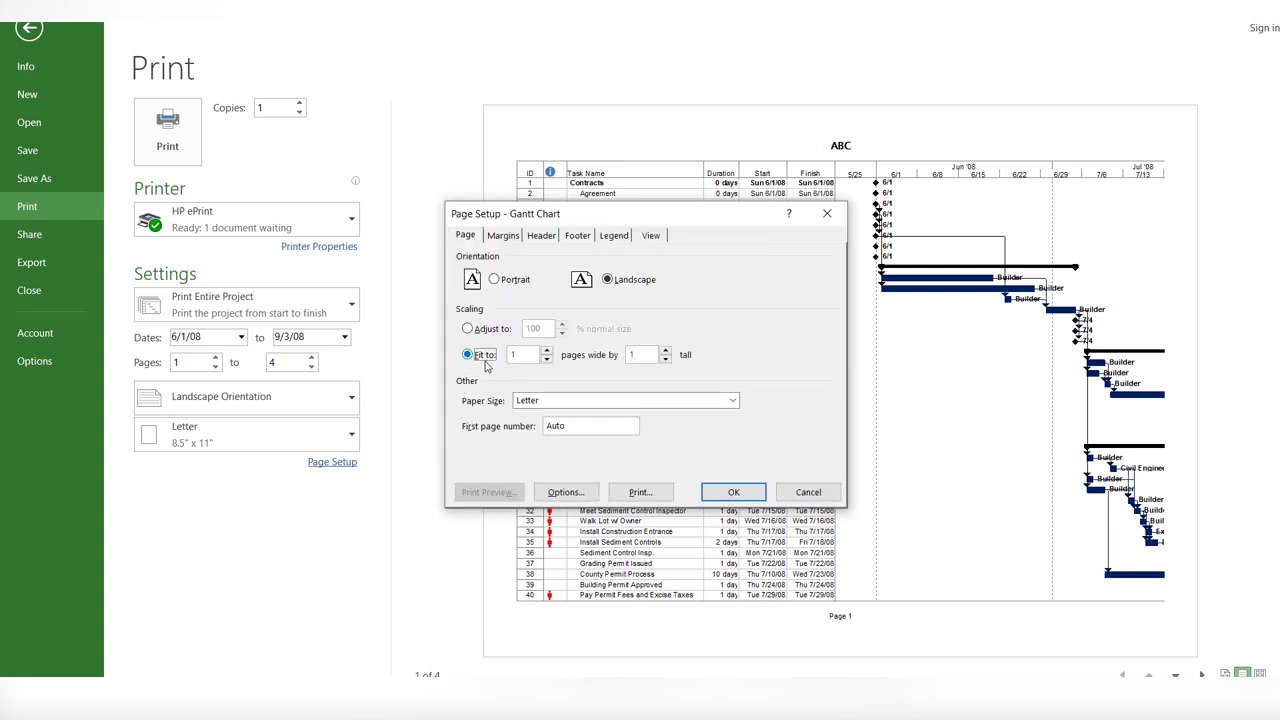
left_click(733, 492)
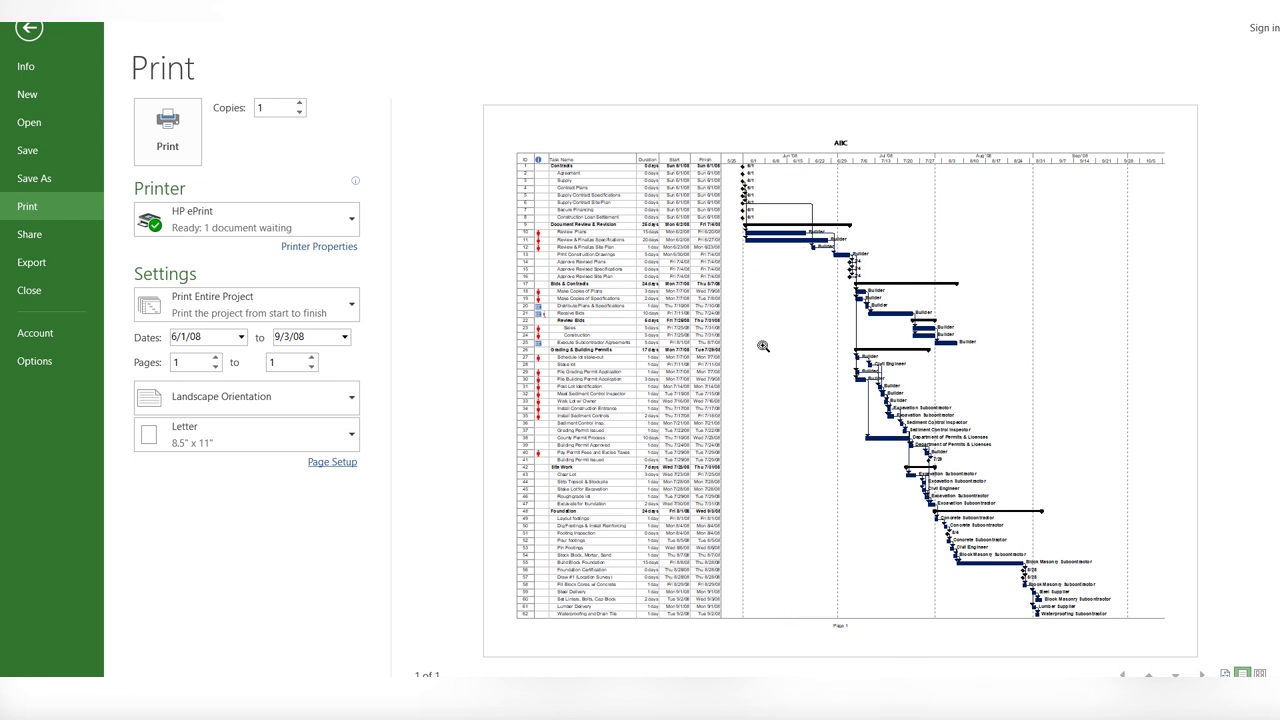
- Set the printout's paper size to A3
left_click(316, 446)
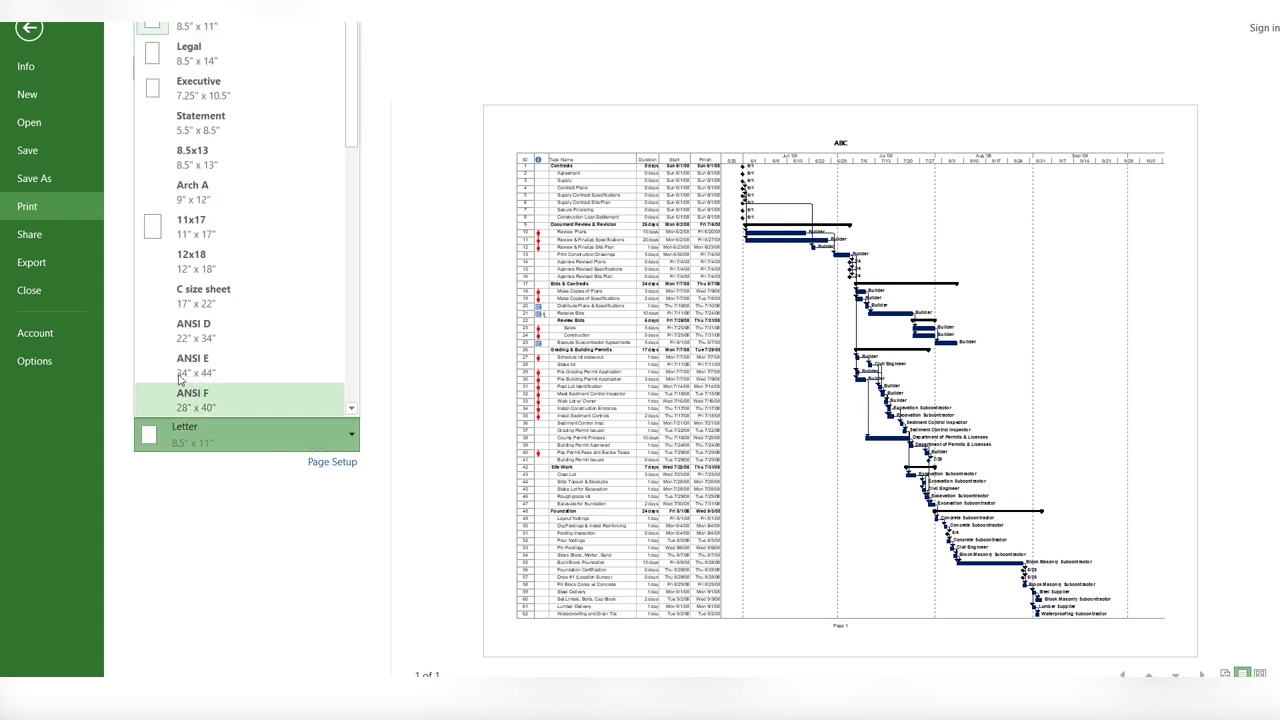
scroll(246, 280, "down", 3)
scroll(254, 271, "down", 2)
scroll(278, 344, "up", 1)
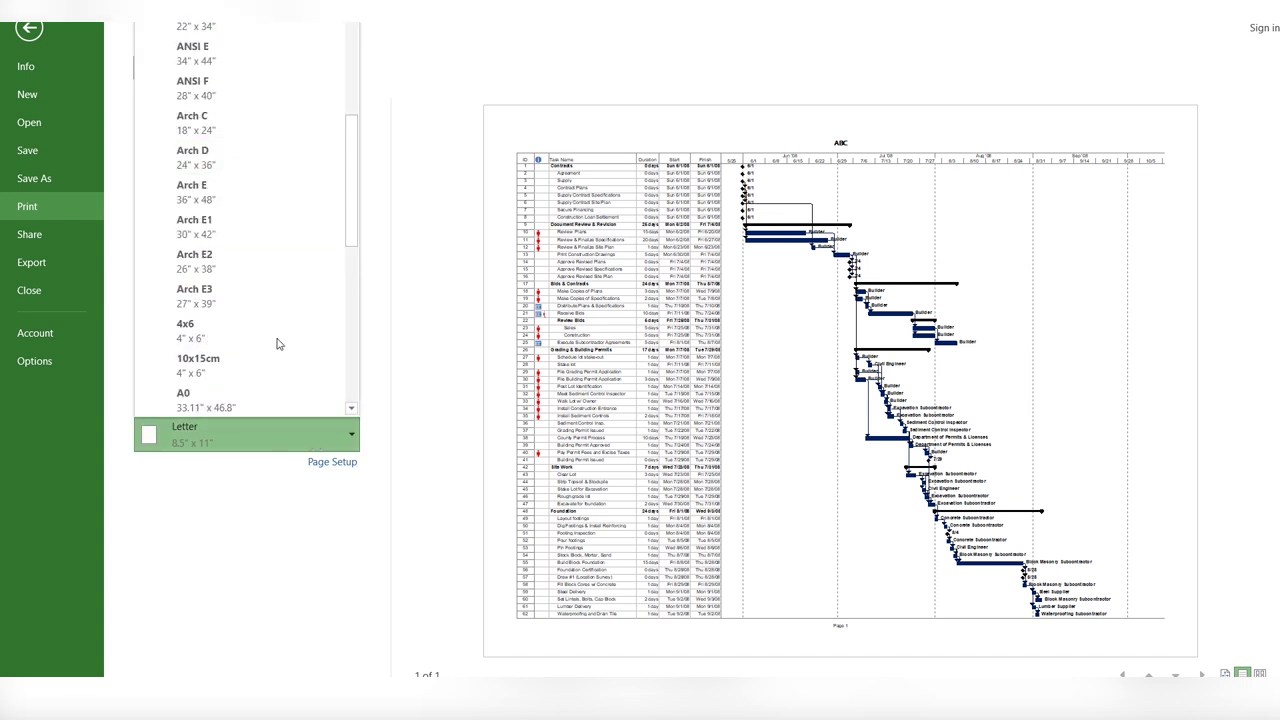
scroll(280, 343, "down", 5)
left_click(190, 191)
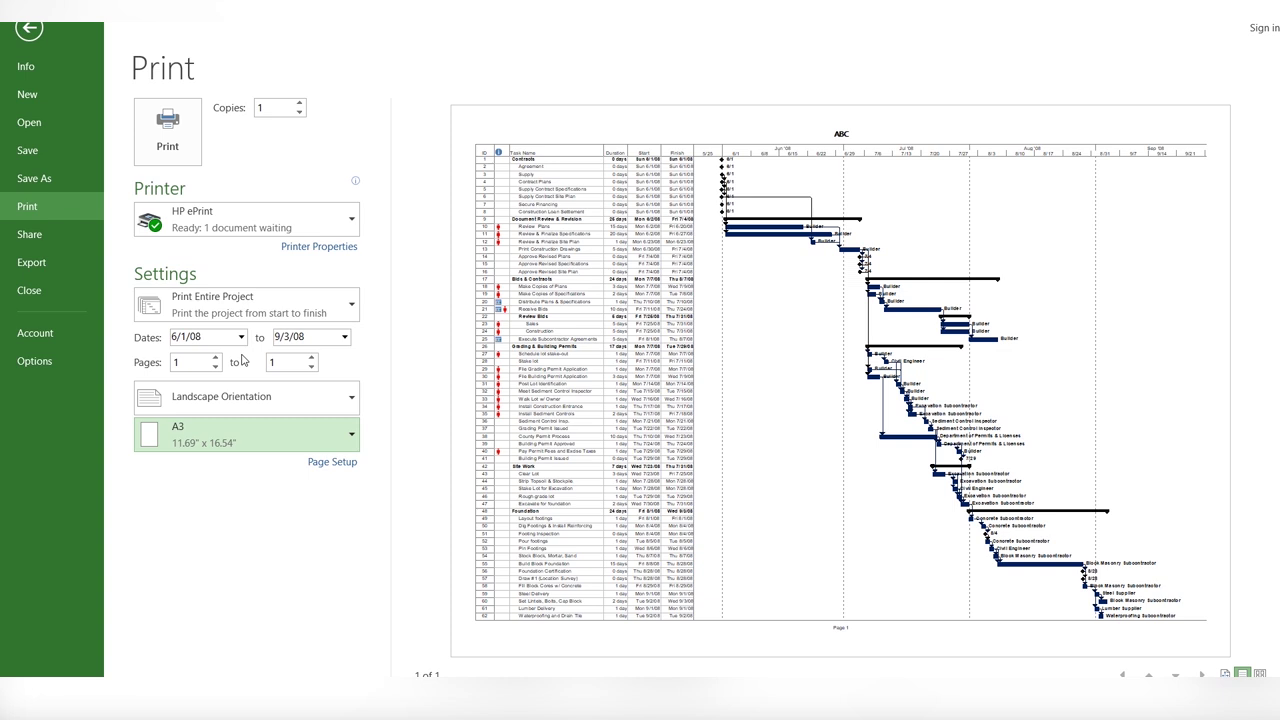
- Review the print range options and the page setup's scaling settings, leaving both without changes
left_click(334, 308)
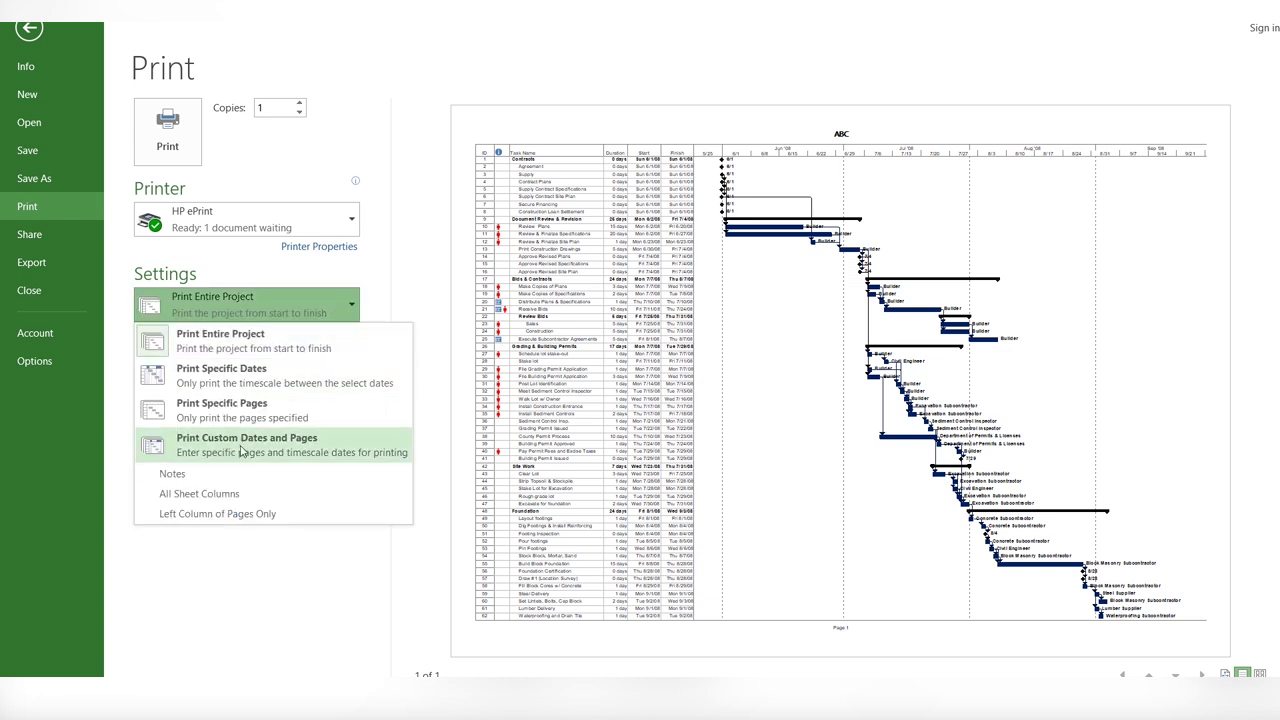
left_click(340, 303)
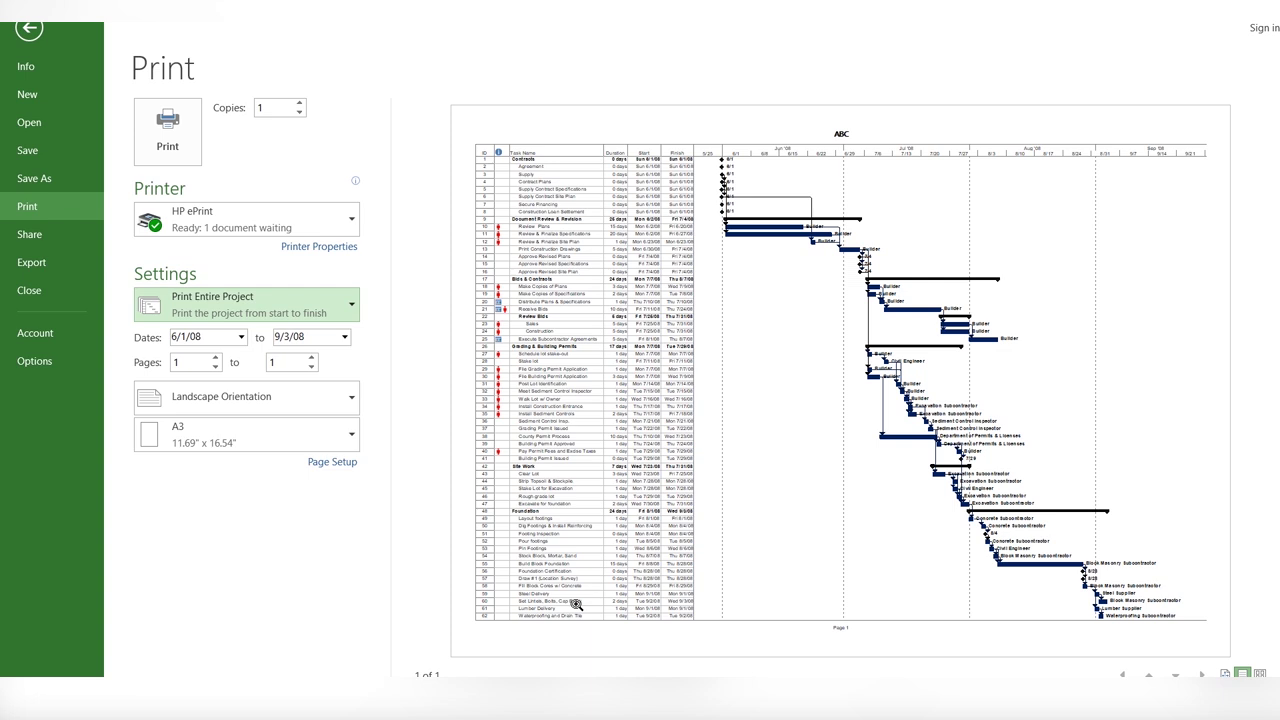
left_click(333, 462)
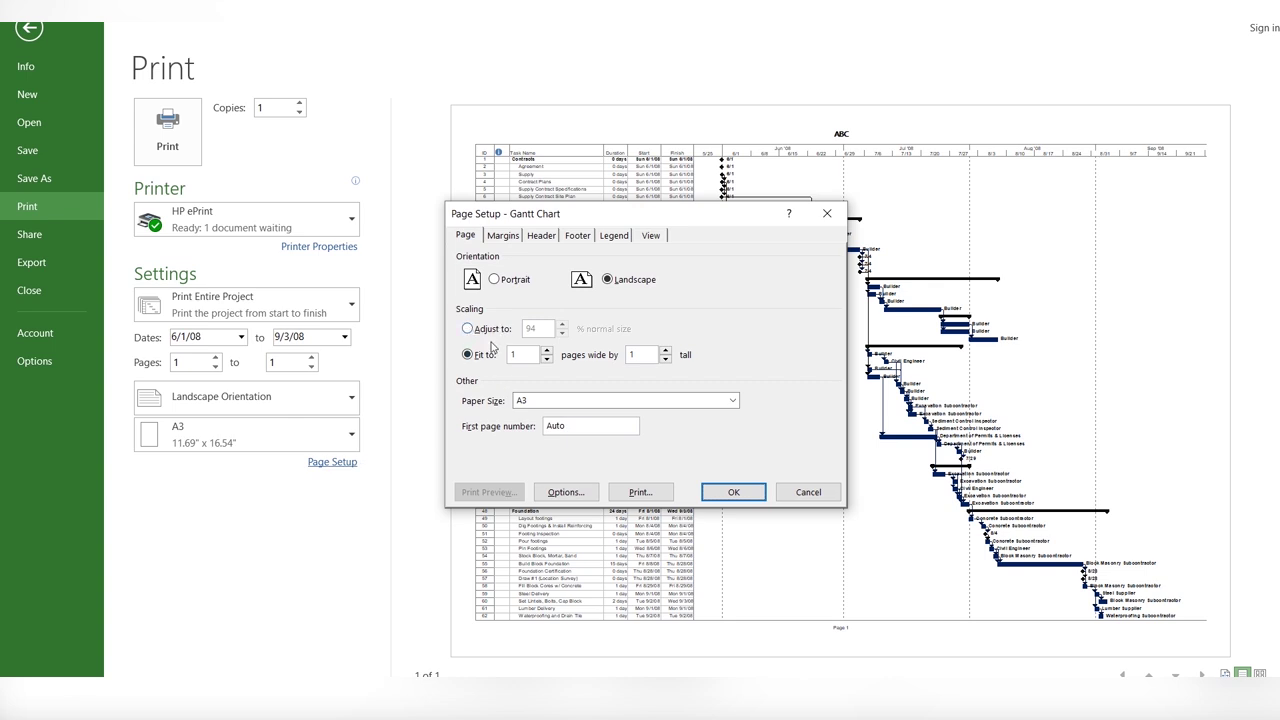
left_click(781, 499)
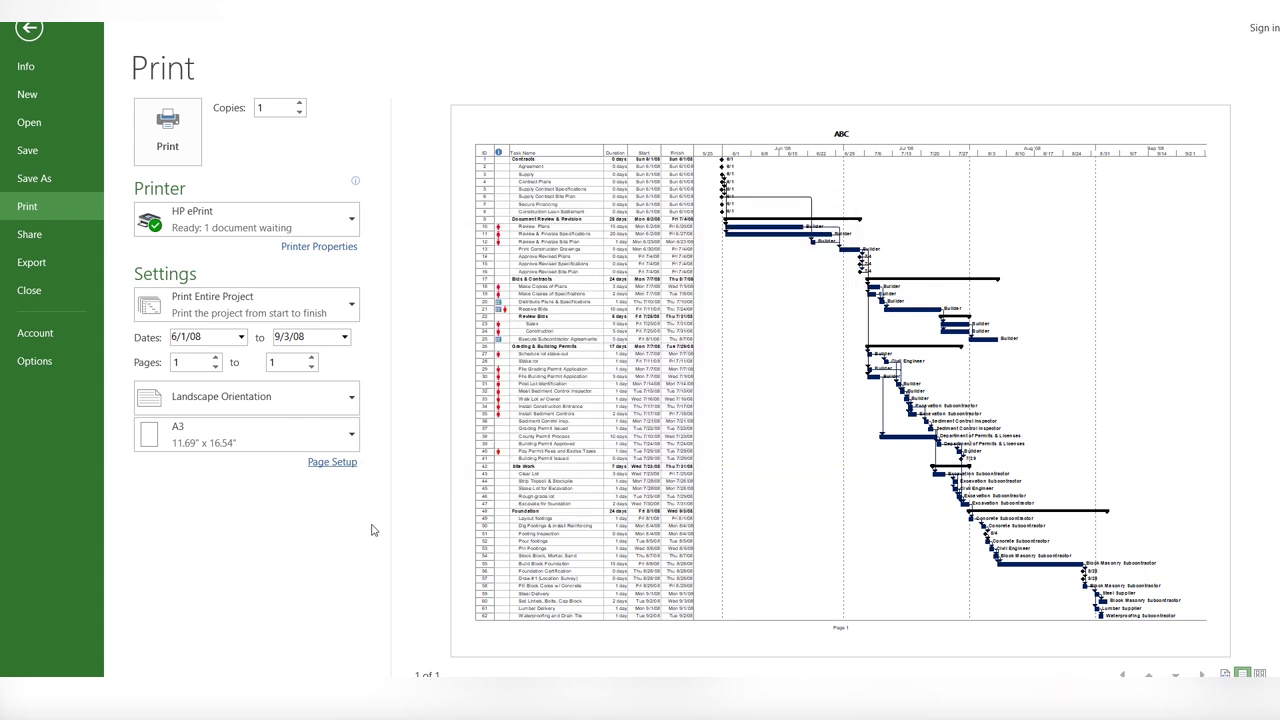